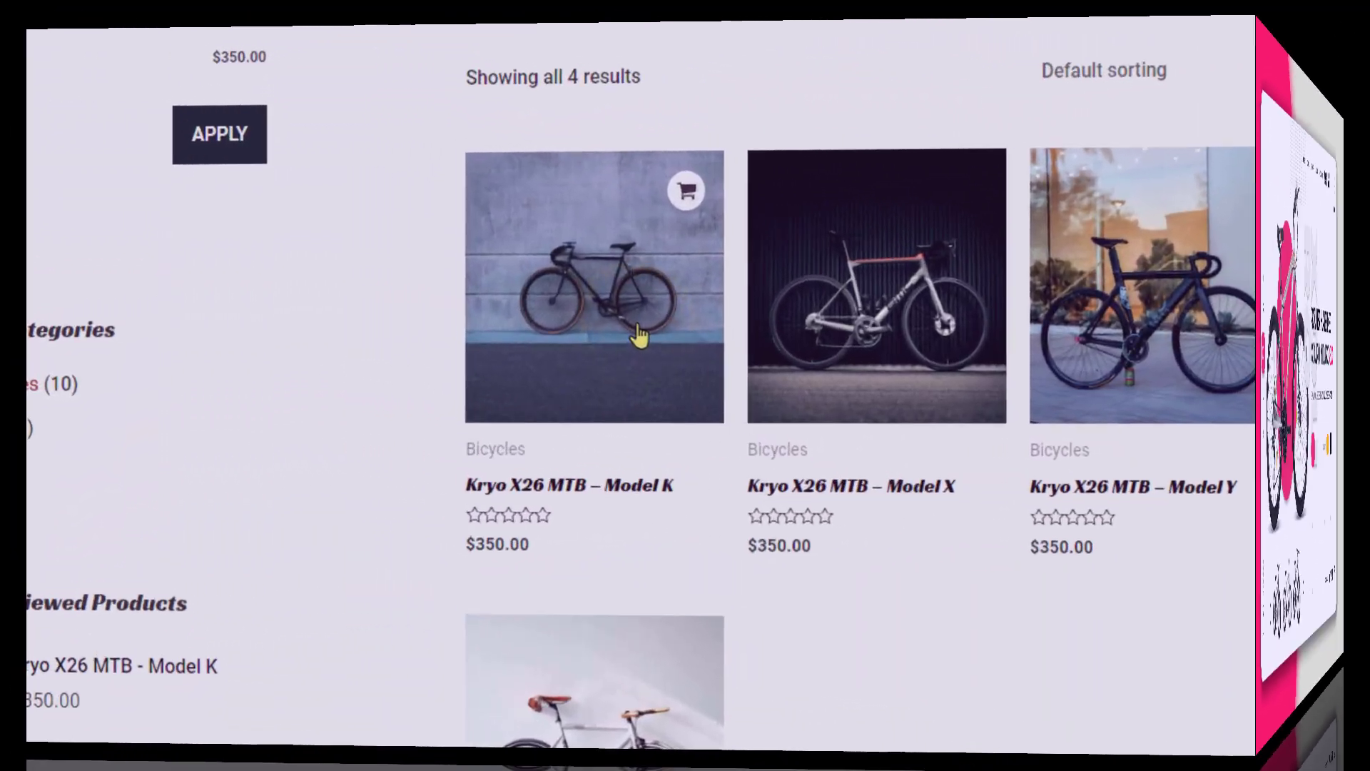
Open the Kryo X26 MTB – Model K product page and scroll down through it.
{"action": "left_click", "coordinate": [642, 336]}
{"action": "scroll", "coordinate": [826, 343], "scroll_direction": "down", "scroll_amount": 2}
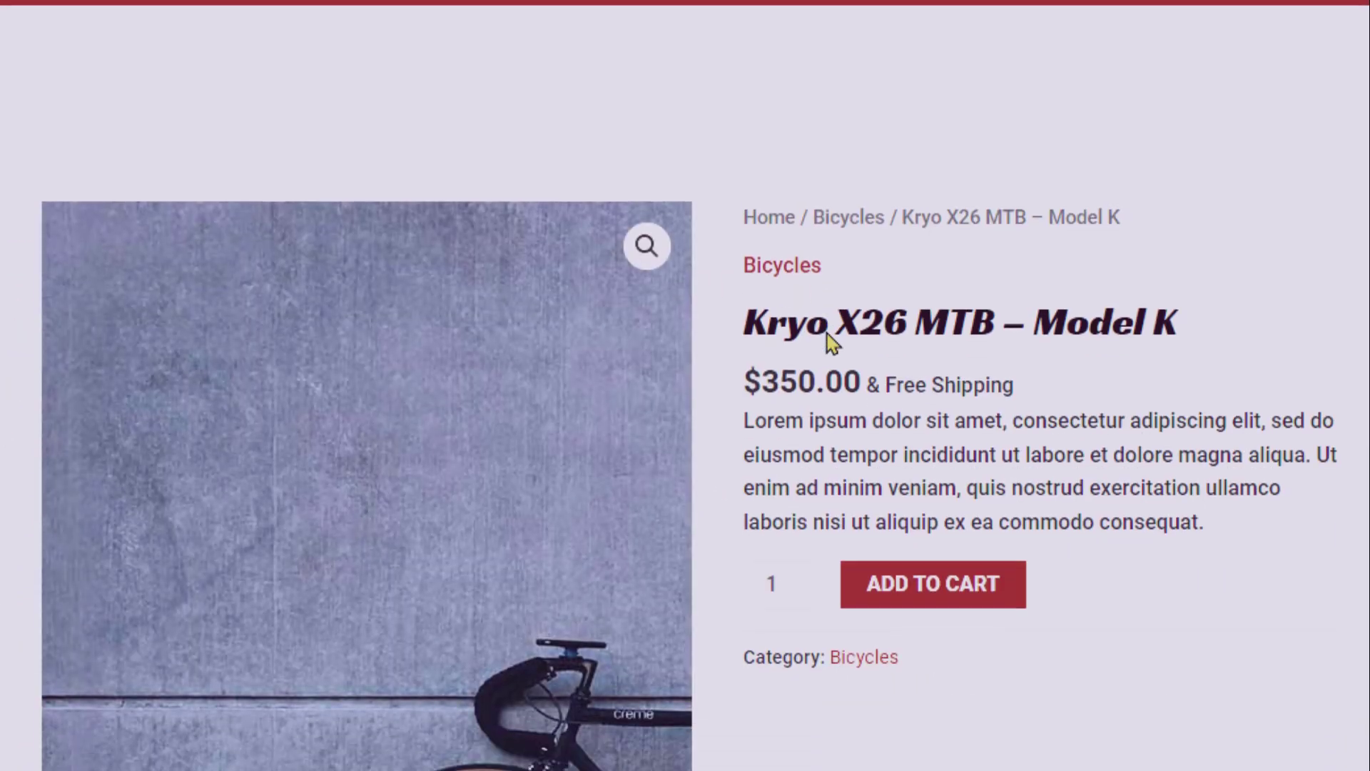
{"action": "scroll", "coordinate": [887, 401], "scroll_direction": "down", "scroll_amount": 15}
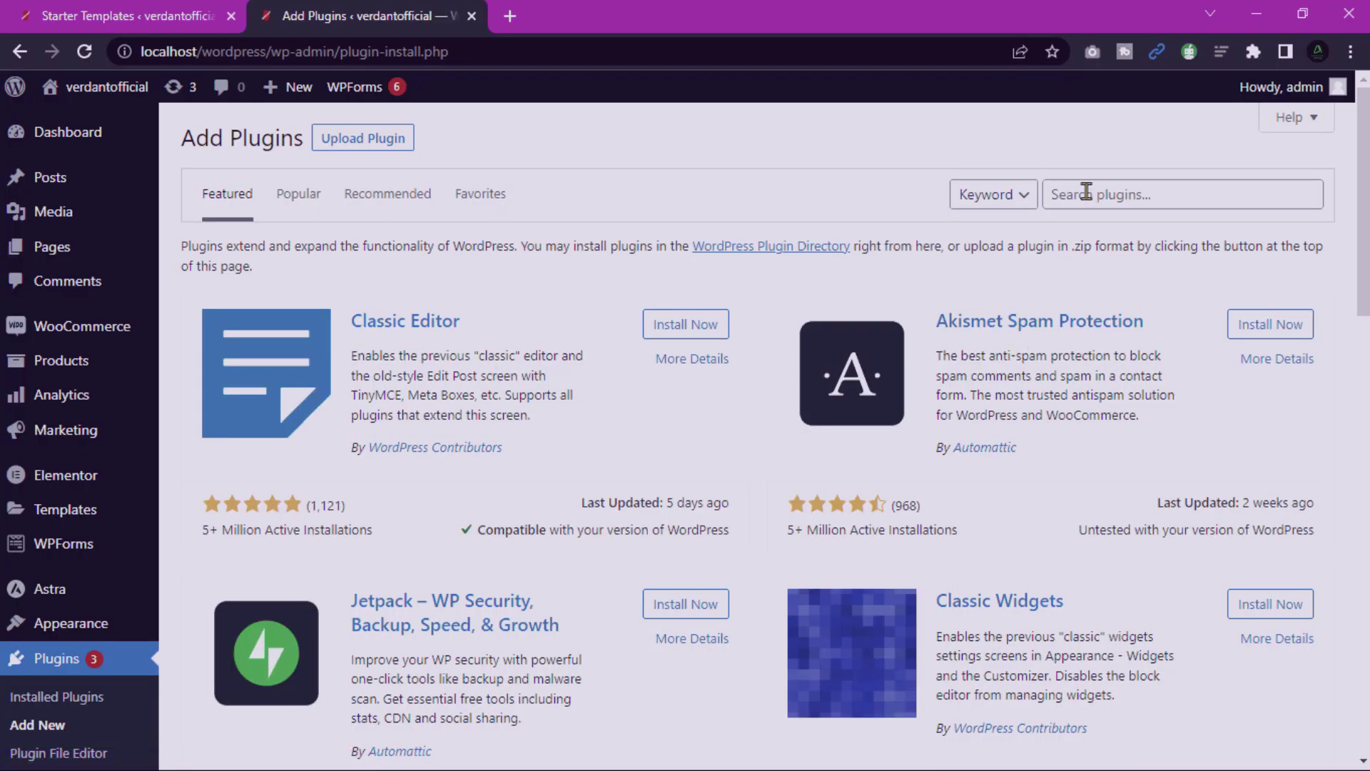
Start a plugin directory search by entering 'e' in the search box.
{"action": "left_click", "coordinate": [1085, 192]}
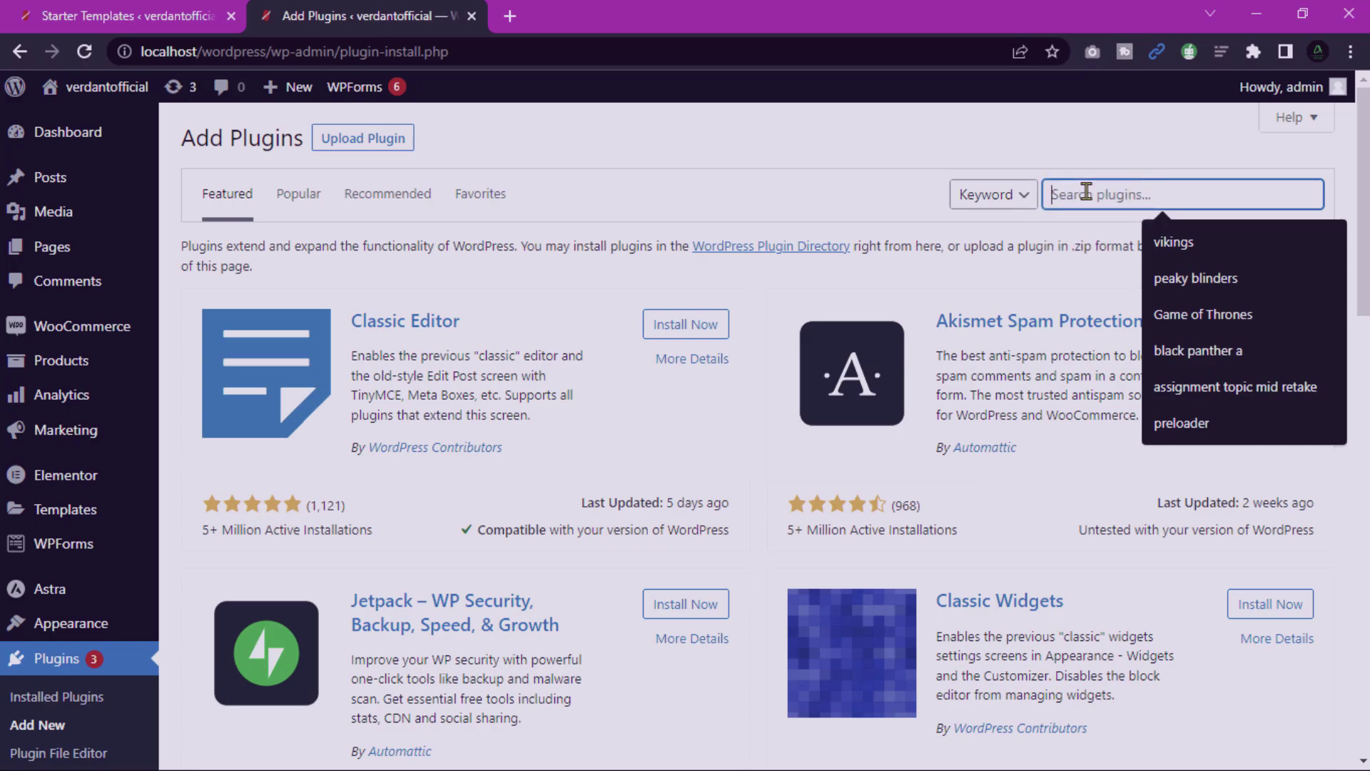
{"action": "type", "text": "elementor"}
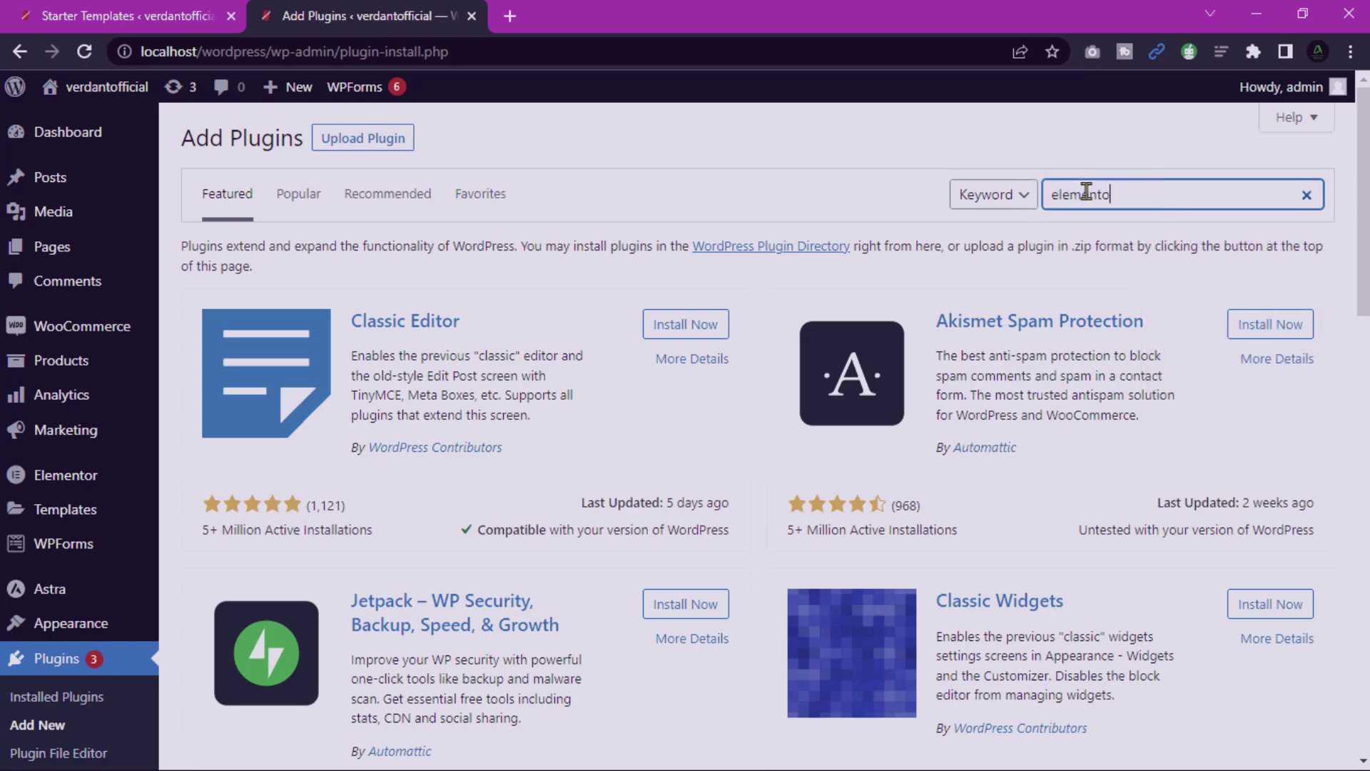
{"action": "left_click_drag", "start_coordinate": [158, 401], "coordinate": [220, 403]}
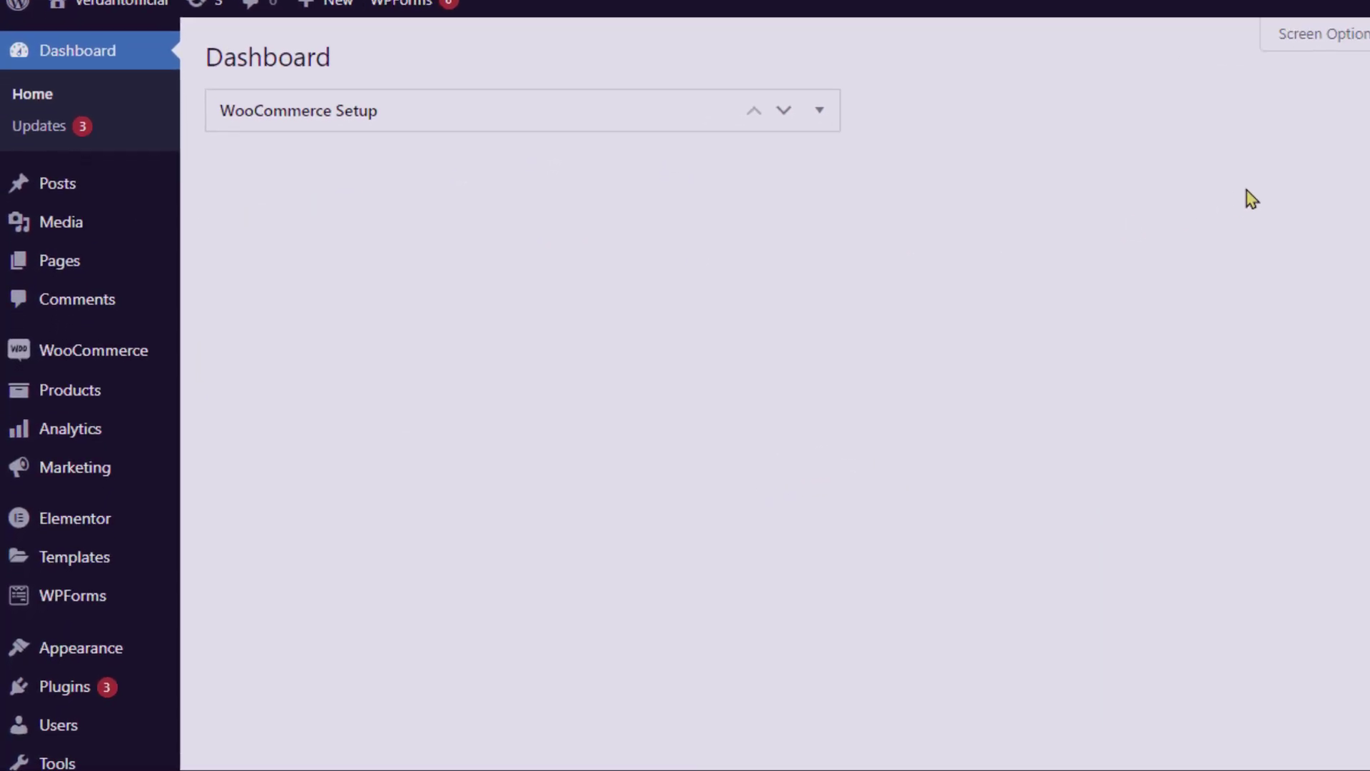
Search the new-theme directory for 'astra' and install the Astra theme.
{"action": "mouse_move", "coordinate": [119, 625]}
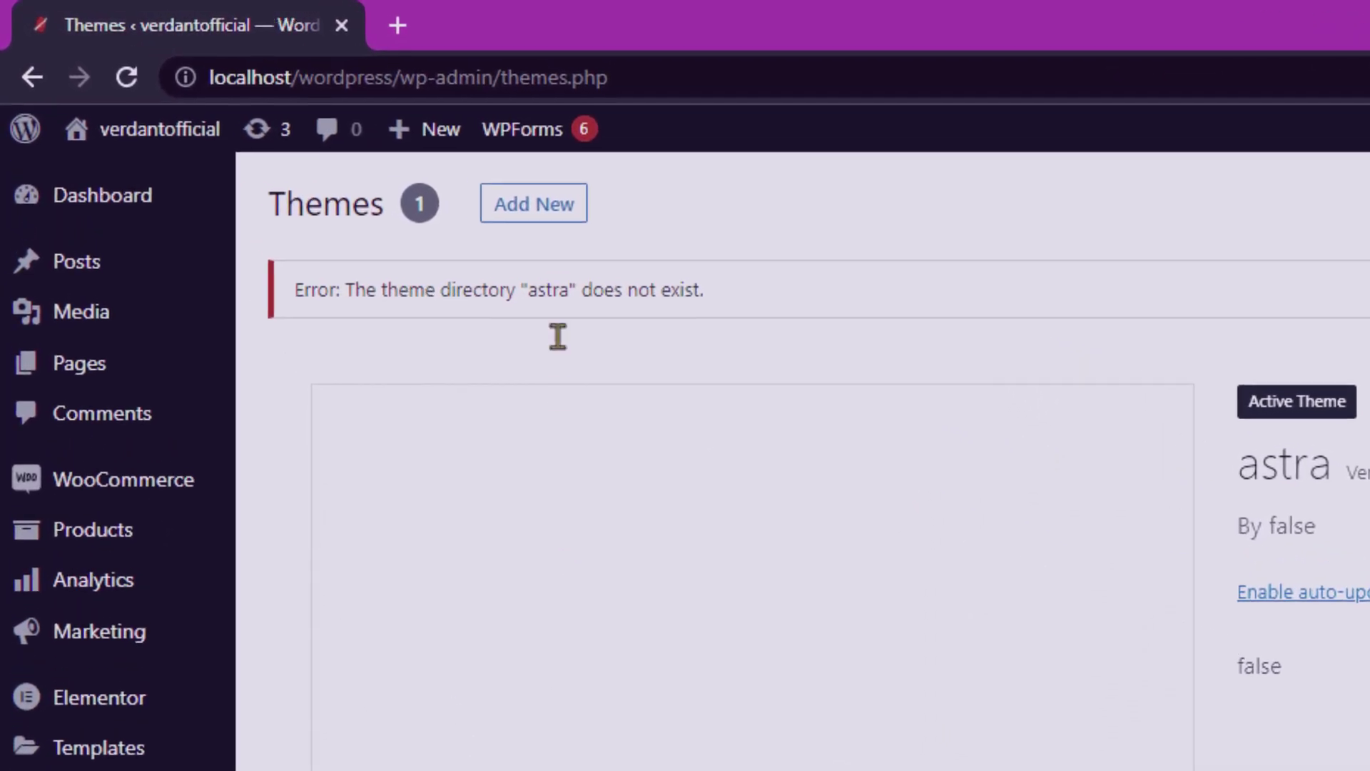
{"action": "left_click", "coordinate": [575, 234]}
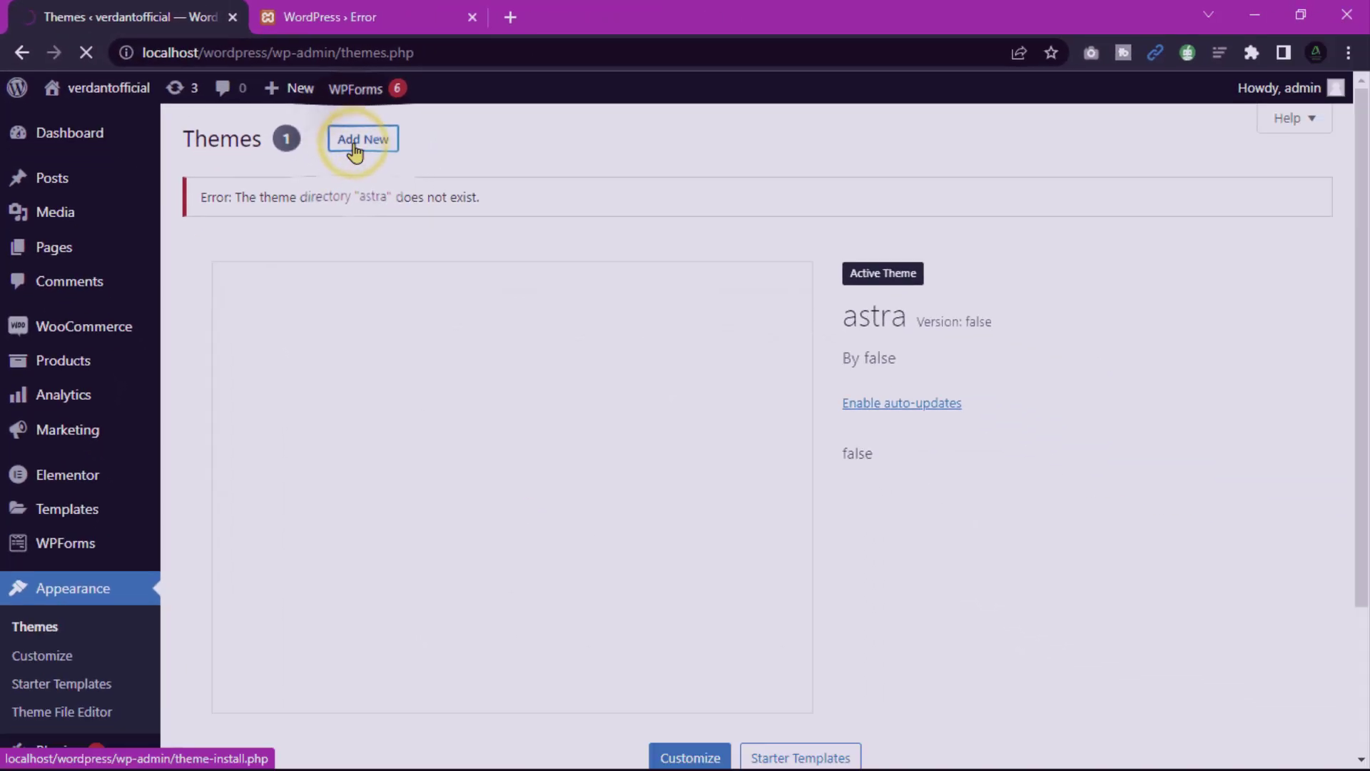
{"action": "left_click", "coordinate": [1121, 192]}
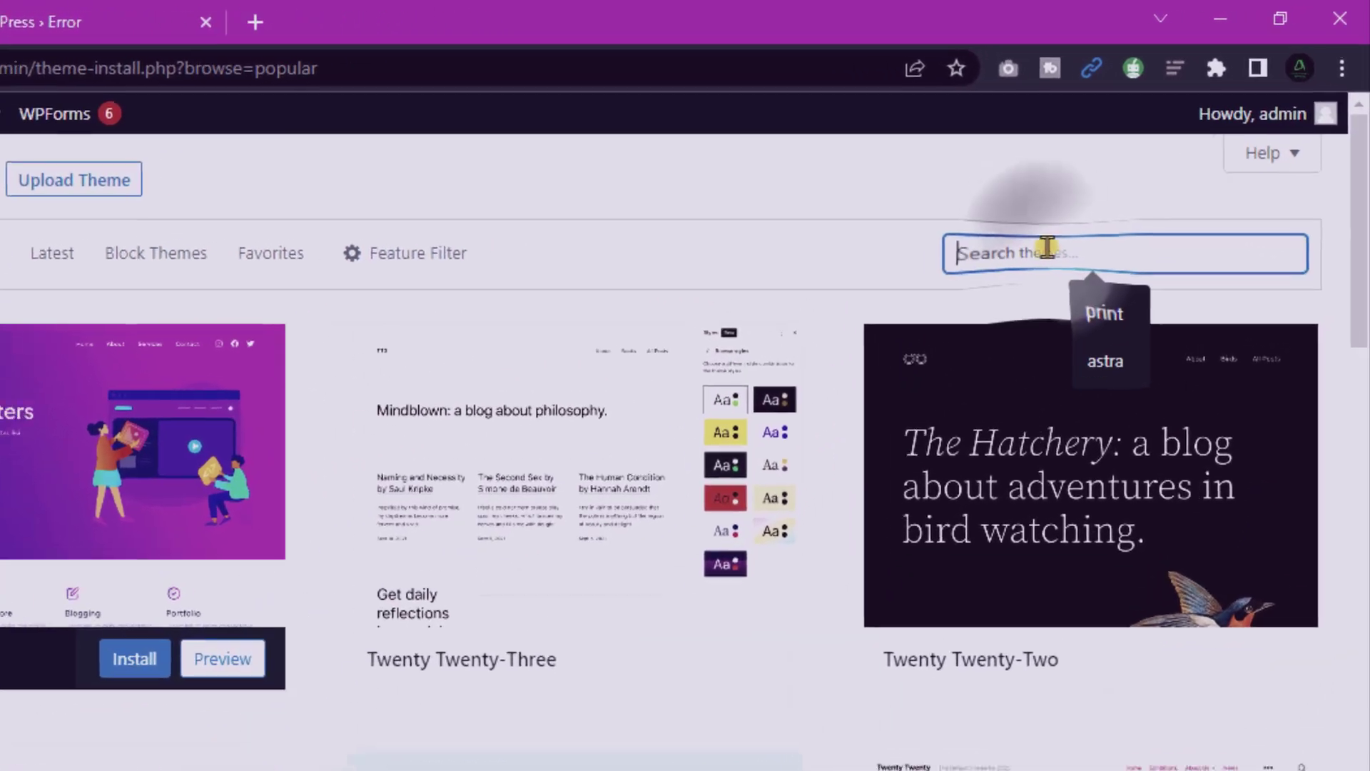
{"action": "type", "text": "astra"}
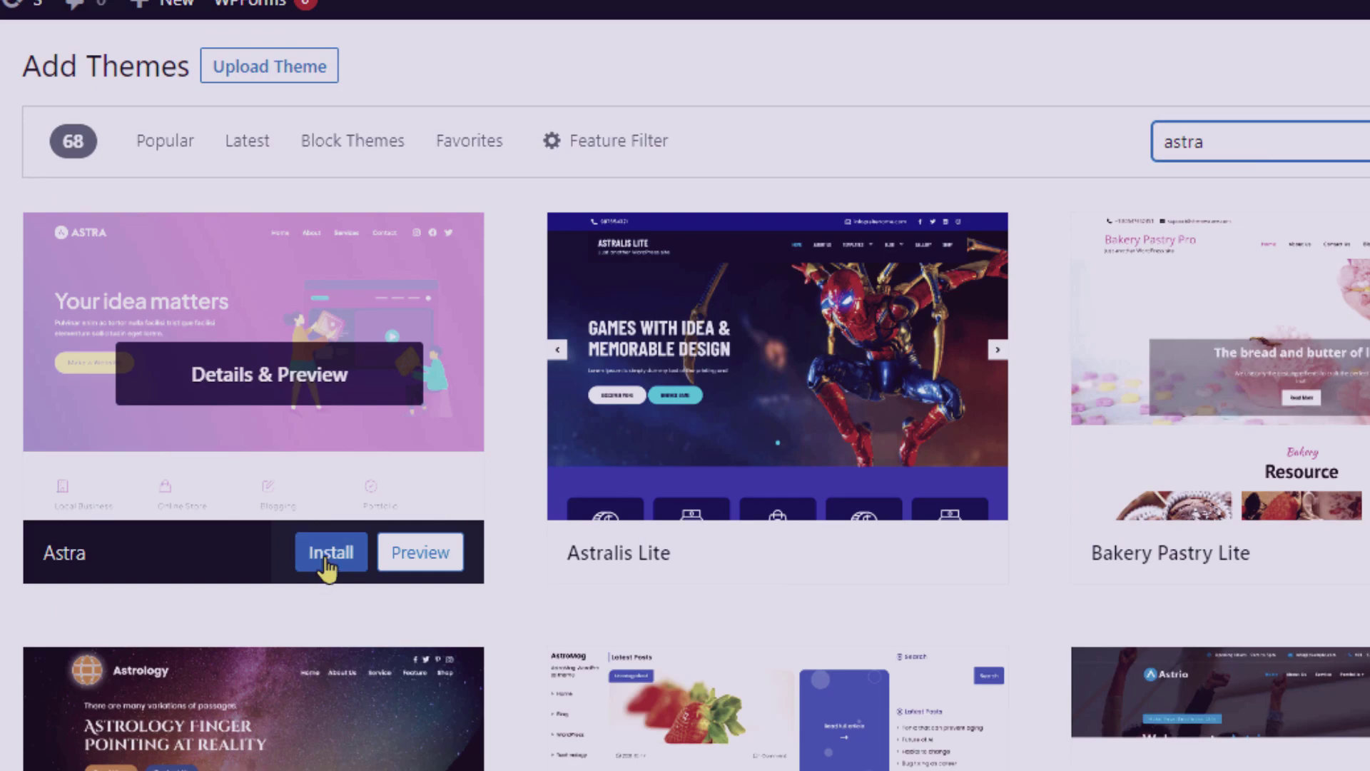
{"action": "left_click", "coordinate": [328, 557]}
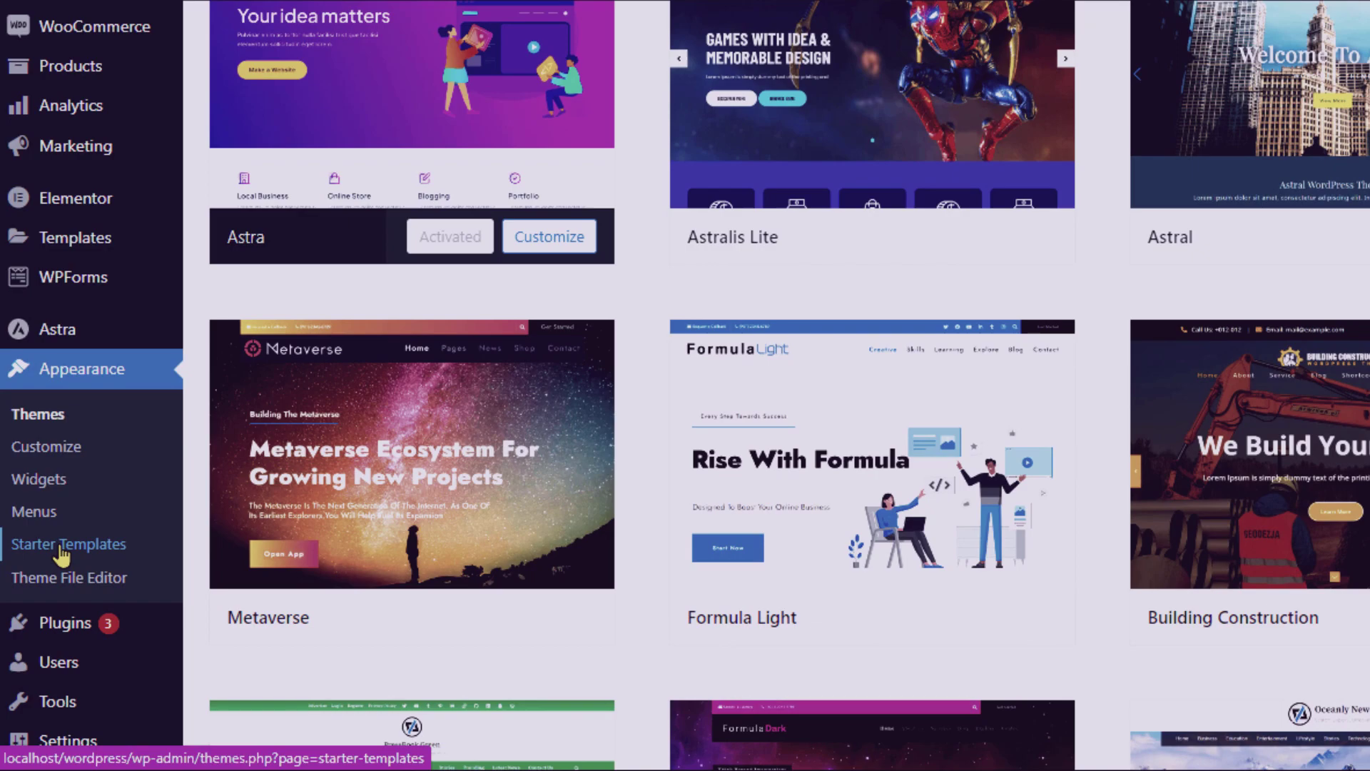
Search the starter template library for 'cycle s' and pick the Cycle Shop template.
{"action": "left_click", "coordinate": [57, 567]}
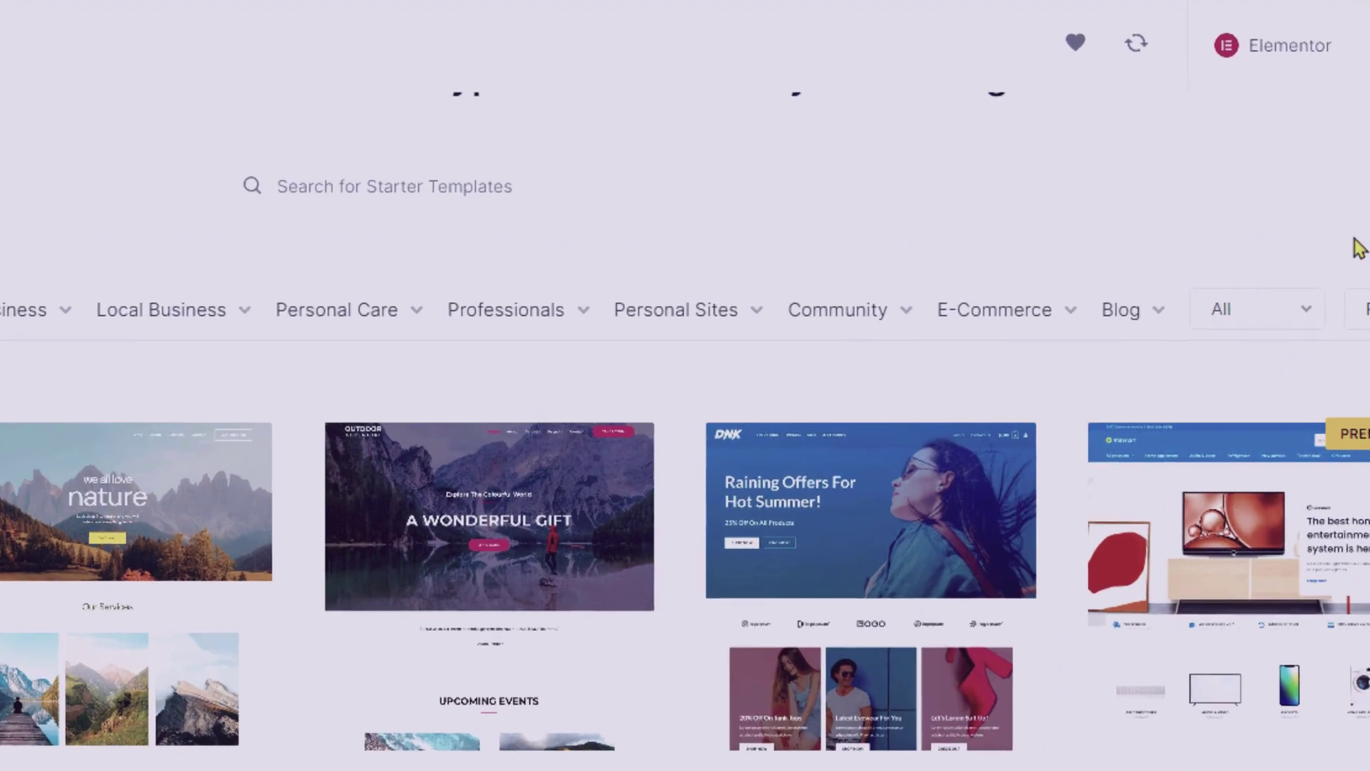
{"action": "left_click", "coordinate": [334, 197]}
{"action": "type", "text": "cycle shop"}
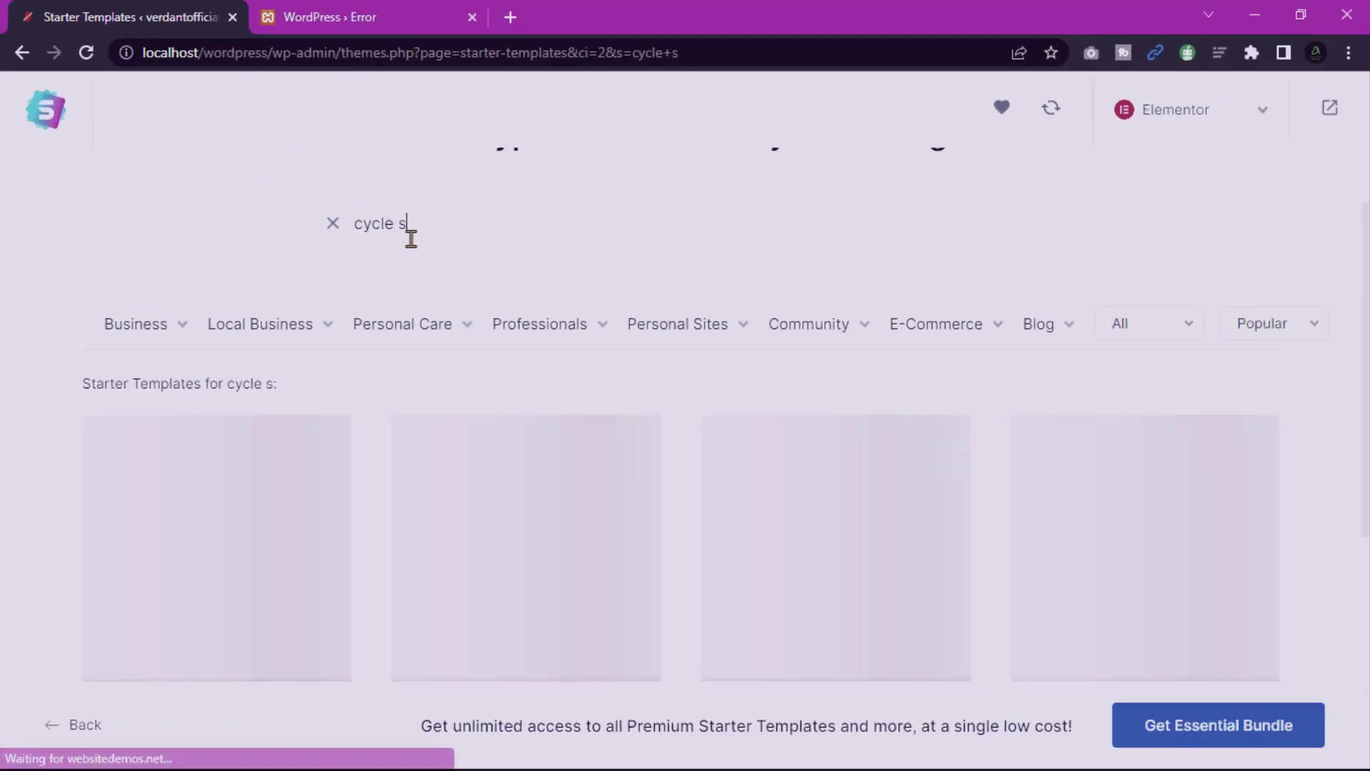
{"action": "scroll", "coordinate": [140, 296], "scroll_direction": "down", "scroll_amount": 2}
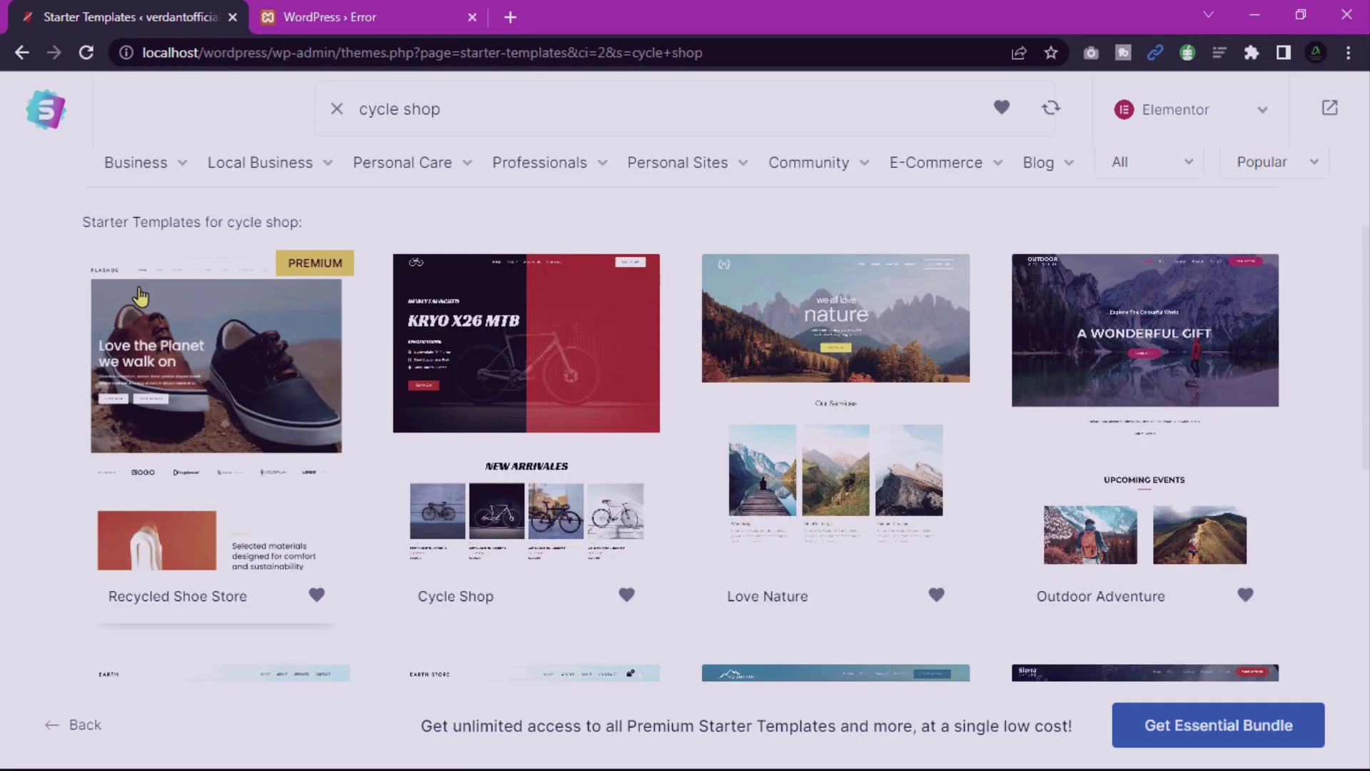
{"action": "scroll", "coordinate": [832, 385], "scroll_direction": "down", "scroll_amount": 3}
{"action": "scroll", "coordinate": [832, 386], "scroll_direction": "up", "scroll_amount": 3}
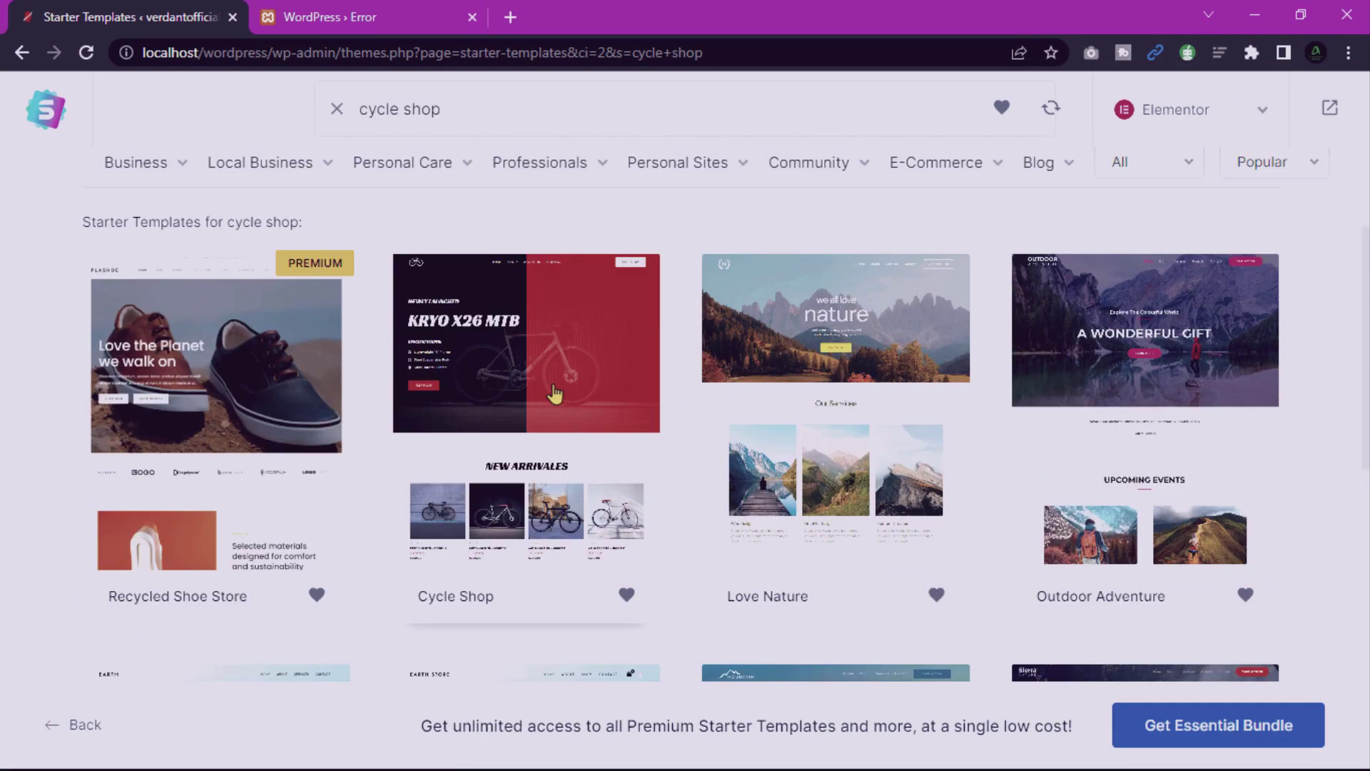
{"action": "left_click", "coordinate": [554, 393]}
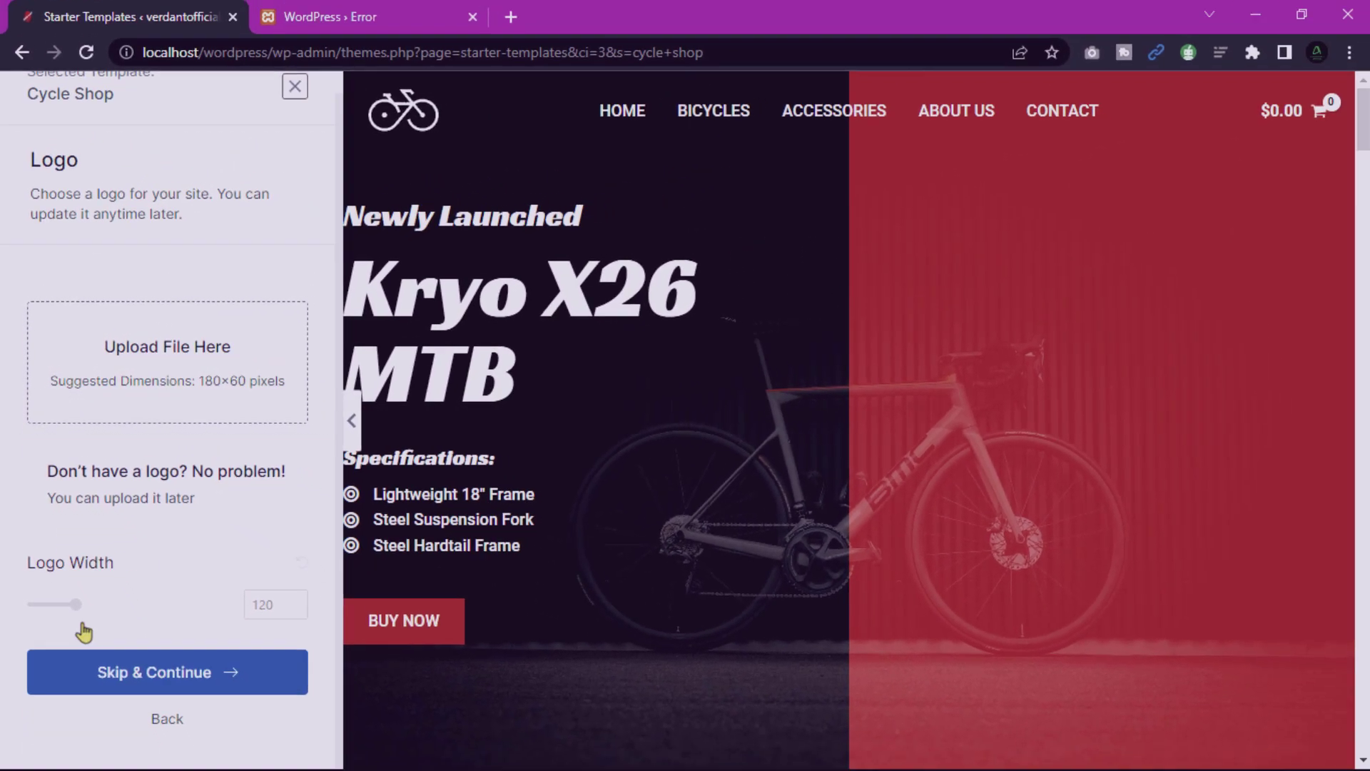
Skip the logo, preview the purple palettes, and settle on the red colour palette.
{"action": "left_click", "coordinate": [128, 675]}
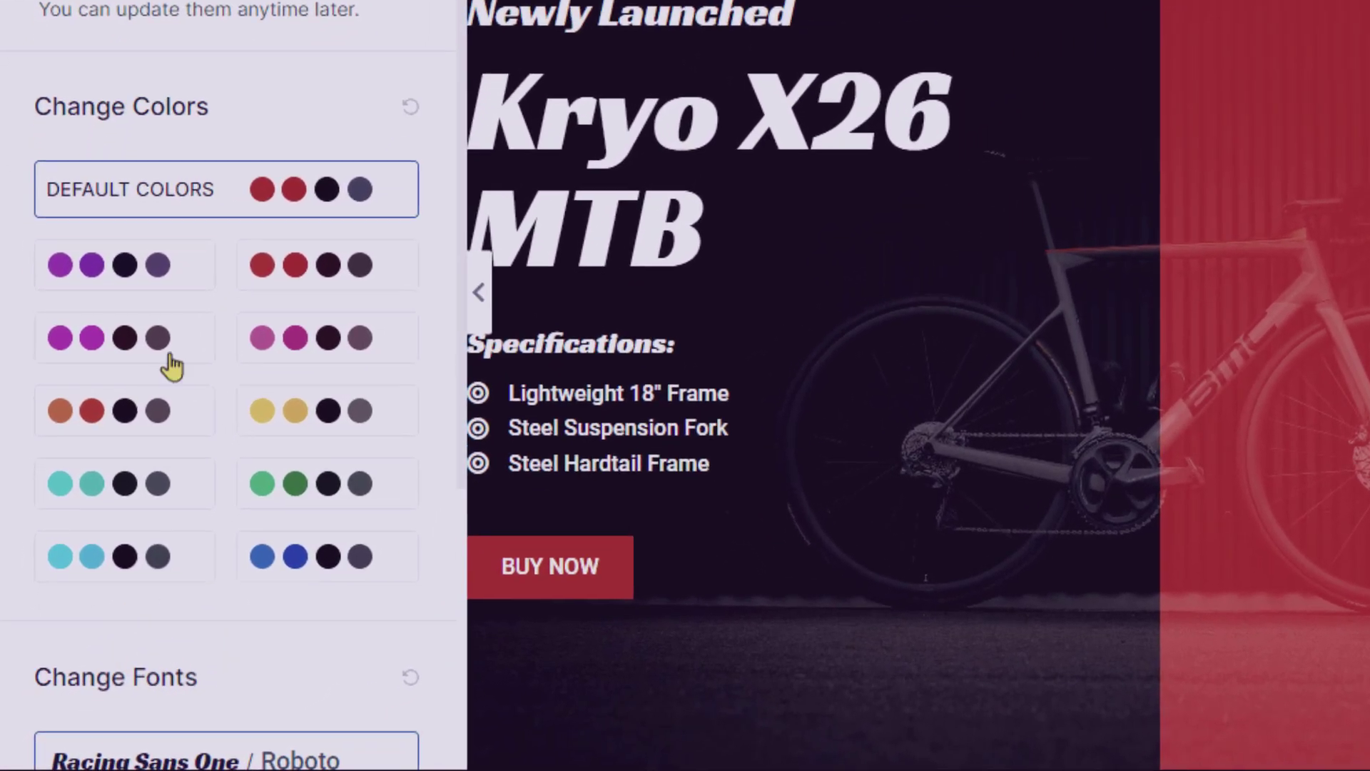
{"action": "left_click", "coordinate": [114, 395]}
{"action": "left_click", "coordinate": [344, 248]}
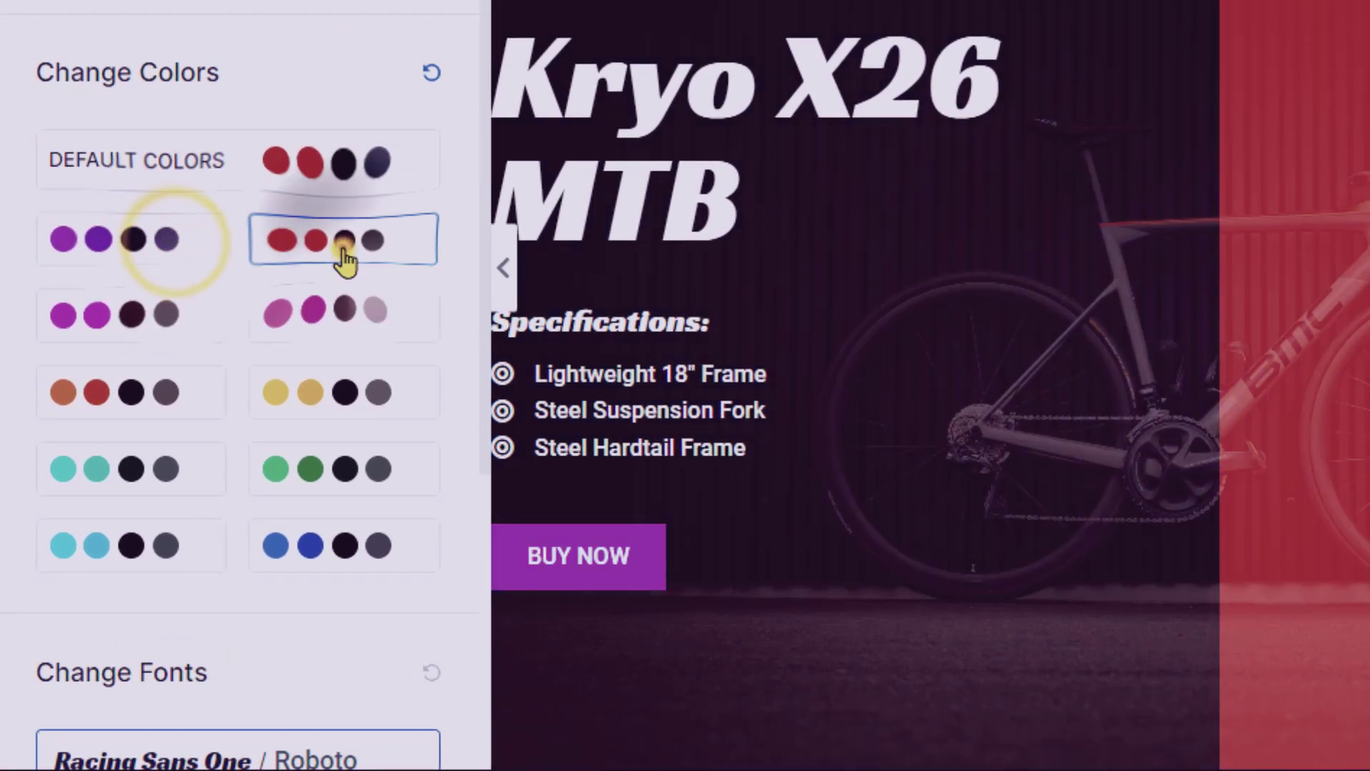
{"action": "left_click", "coordinate": [194, 322]}
{"action": "scroll", "coordinate": [917, 228], "scroll_direction": "down", "scroll_amount": 10}
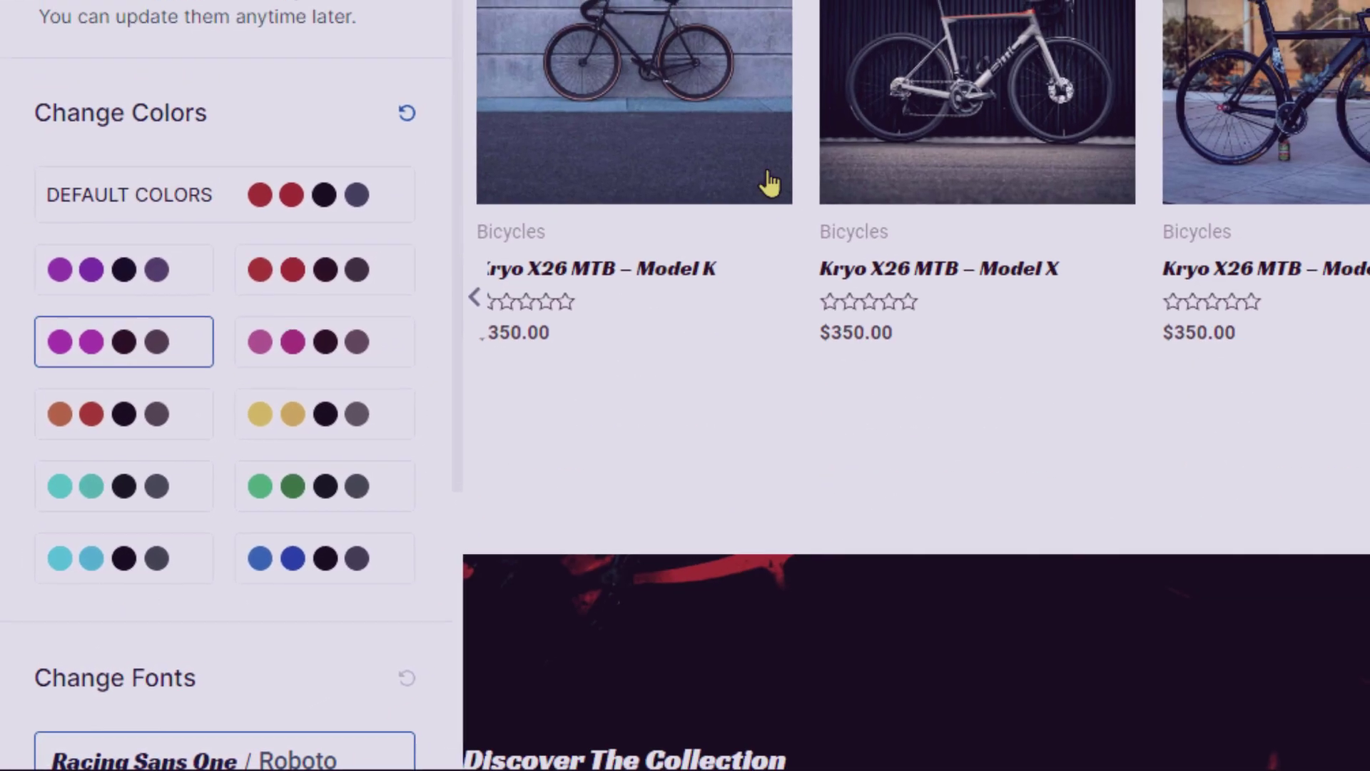
{"action": "scroll", "coordinate": [512, 137], "scroll_direction": "down", "scroll_amount": 15}
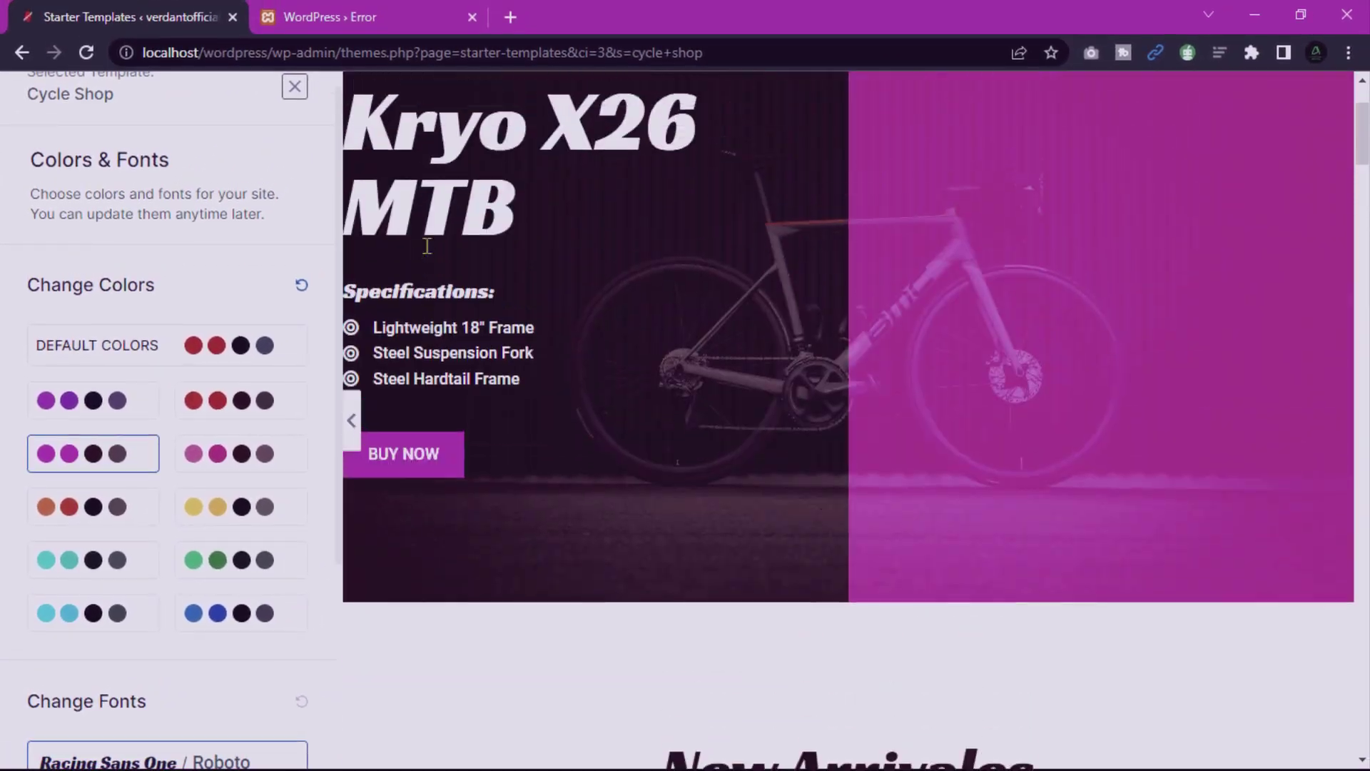
{"action": "left_click", "coordinate": [240, 400]}
{"action": "scroll", "coordinate": [208, 500], "scroll_direction": "down", "scroll_amount": 4}
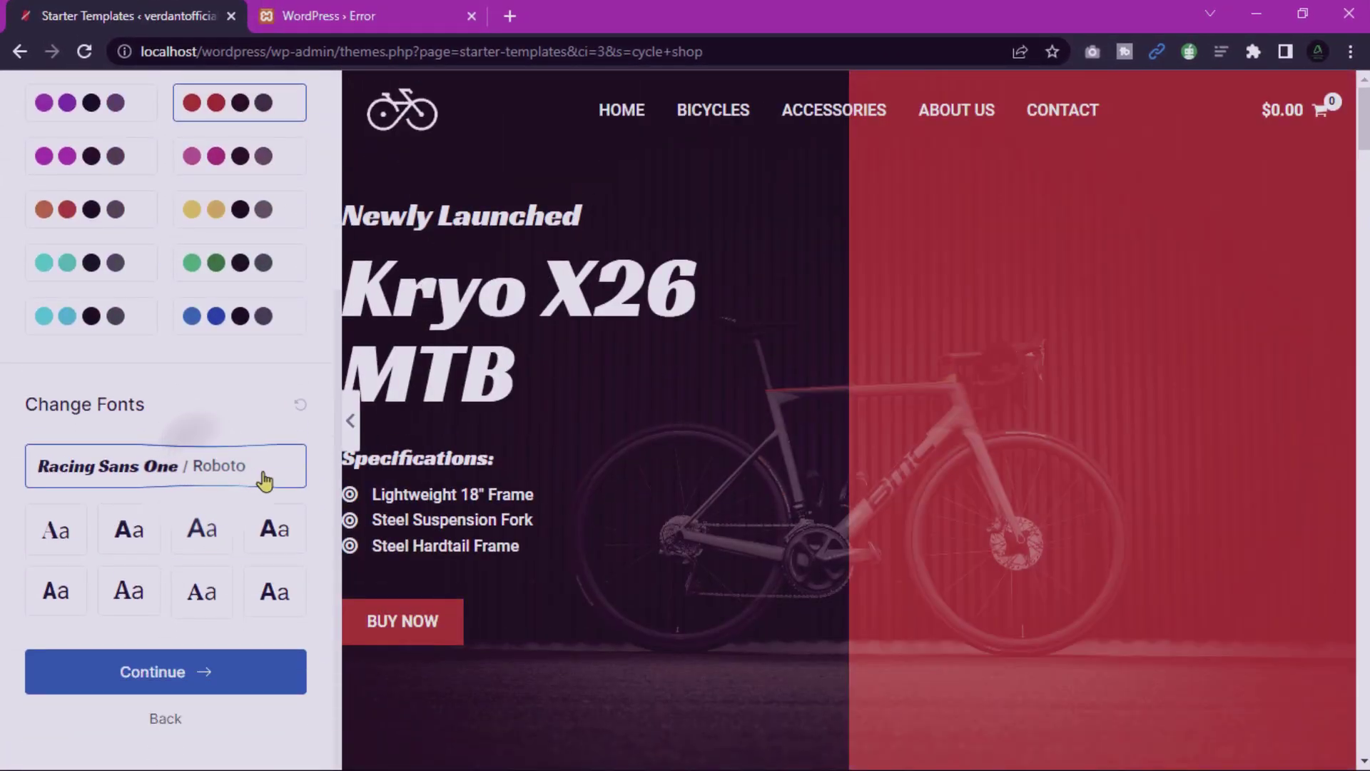
Accept colours and fonts, skip the plugin update, build the site, and reload the other tab.
{"action": "left_click", "coordinate": [159, 672]}
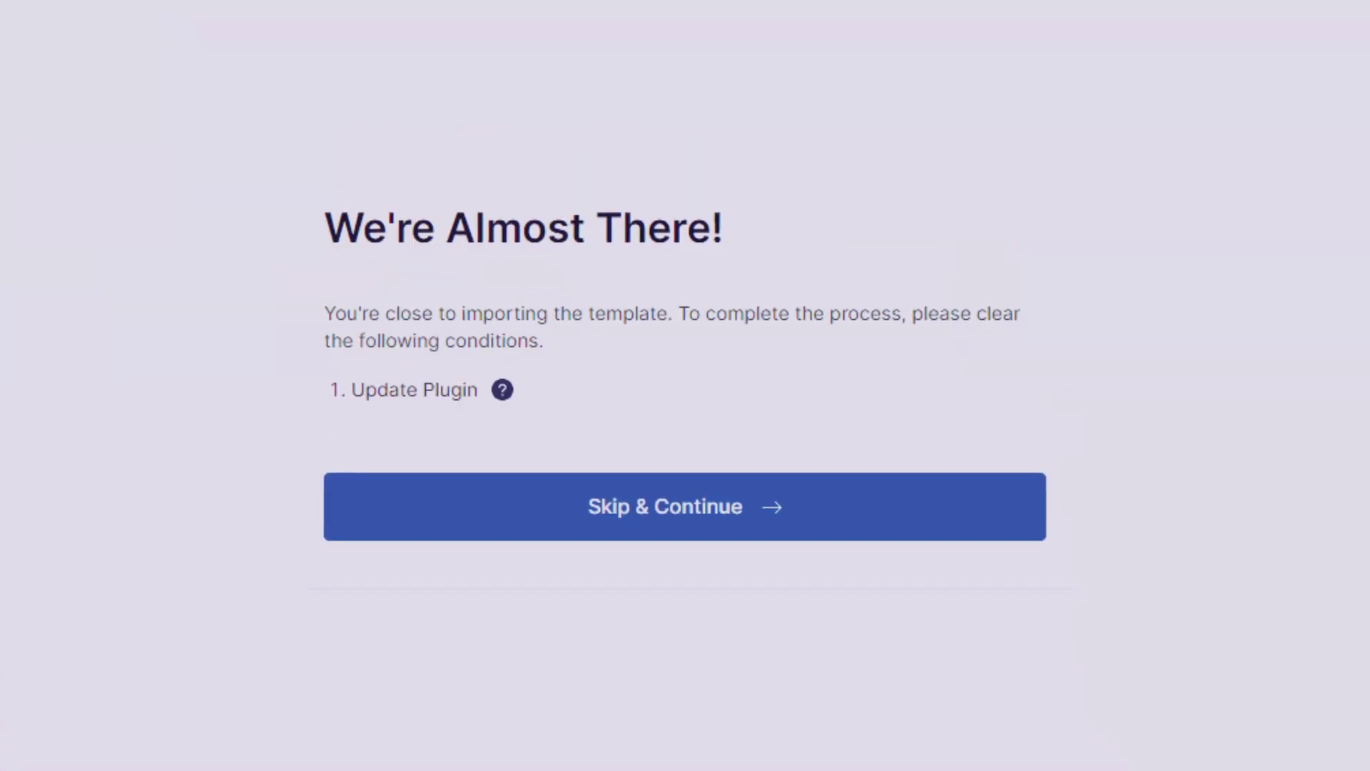
{"action": "left_click", "coordinate": [703, 512]}
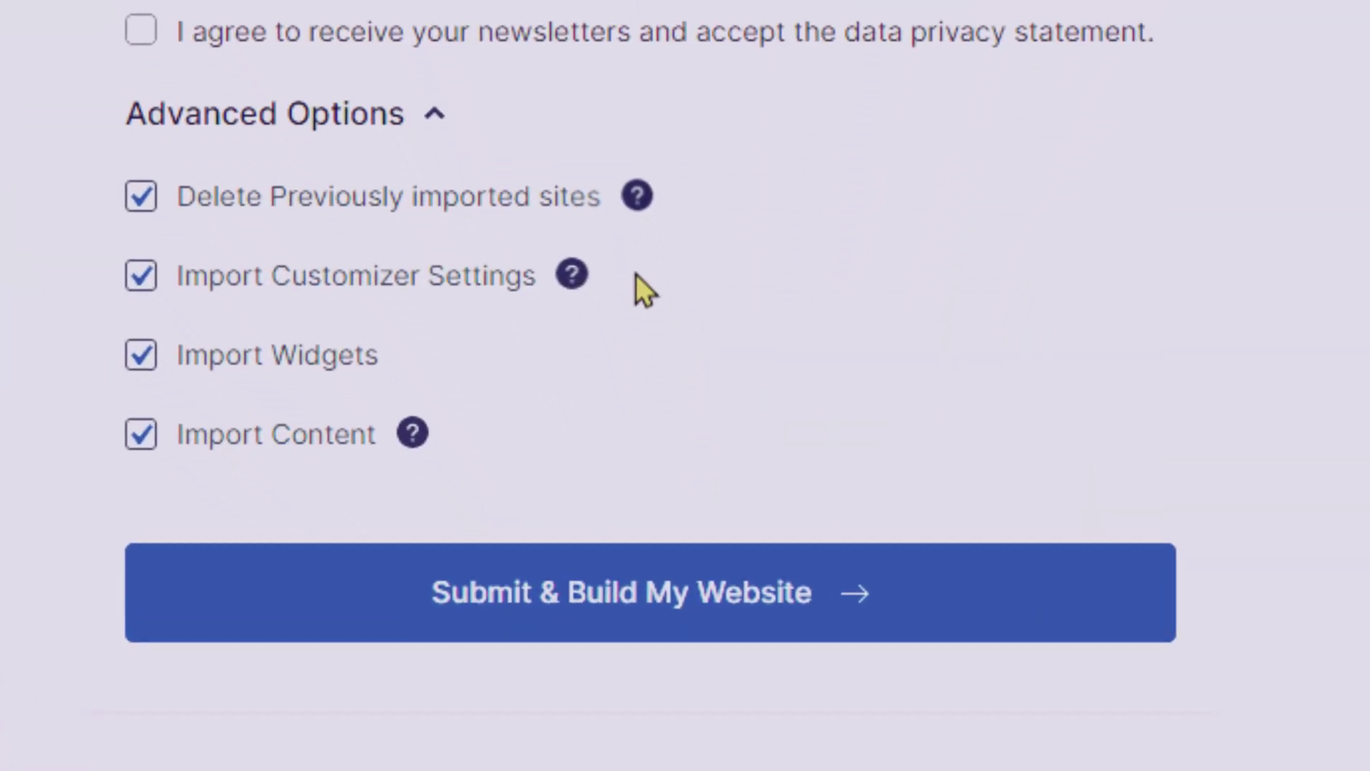
{"action": "left_click", "coordinate": [799, 615]}
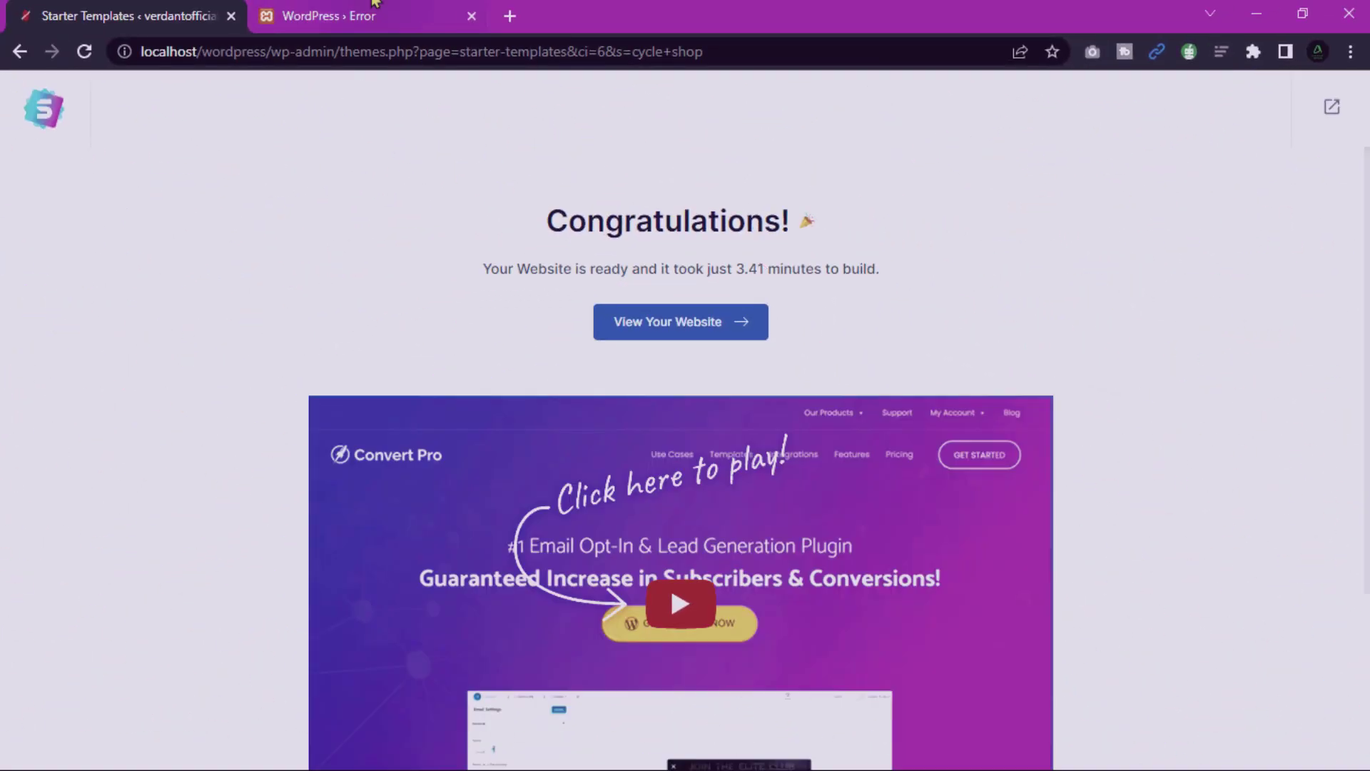
{"action": "left_click", "coordinate": [374, 14]}
{"action": "left_click", "coordinate": [84, 51]}
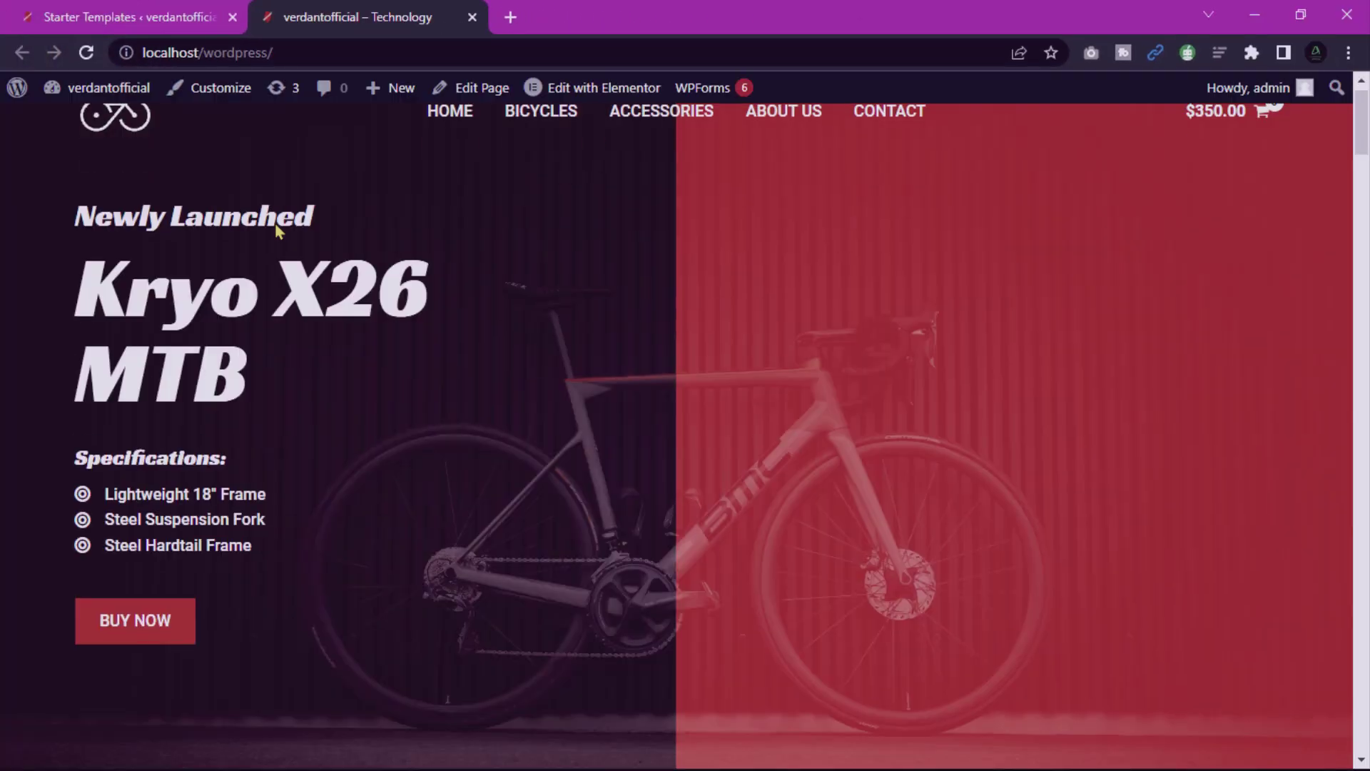
Scroll down through the Cycle Shop homepage, then jump back to the top.
{"action": "scroll", "coordinate": [275, 222], "scroll_direction": "down", "scroll_amount": 7}
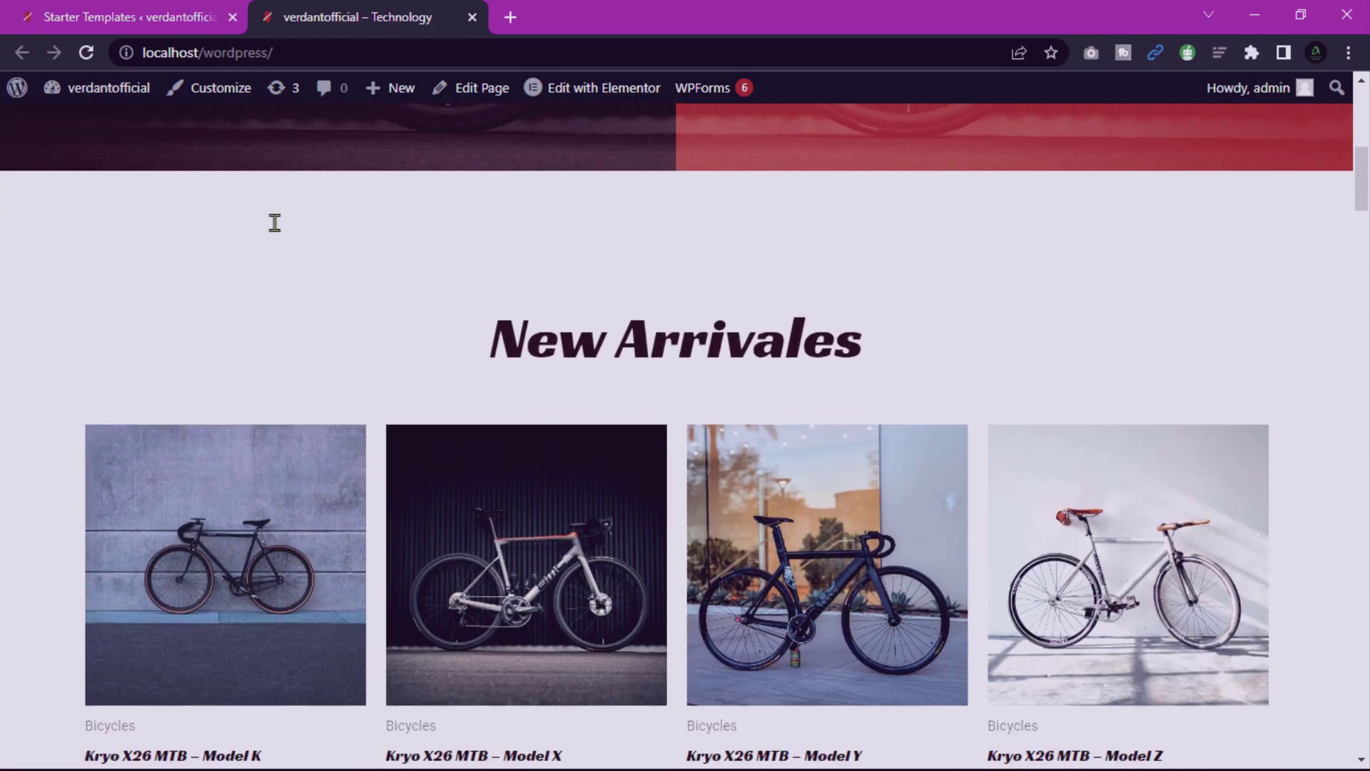
{"action": "scroll", "coordinate": [275, 223], "scroll_direction": "down", "scroll_amount": 10}
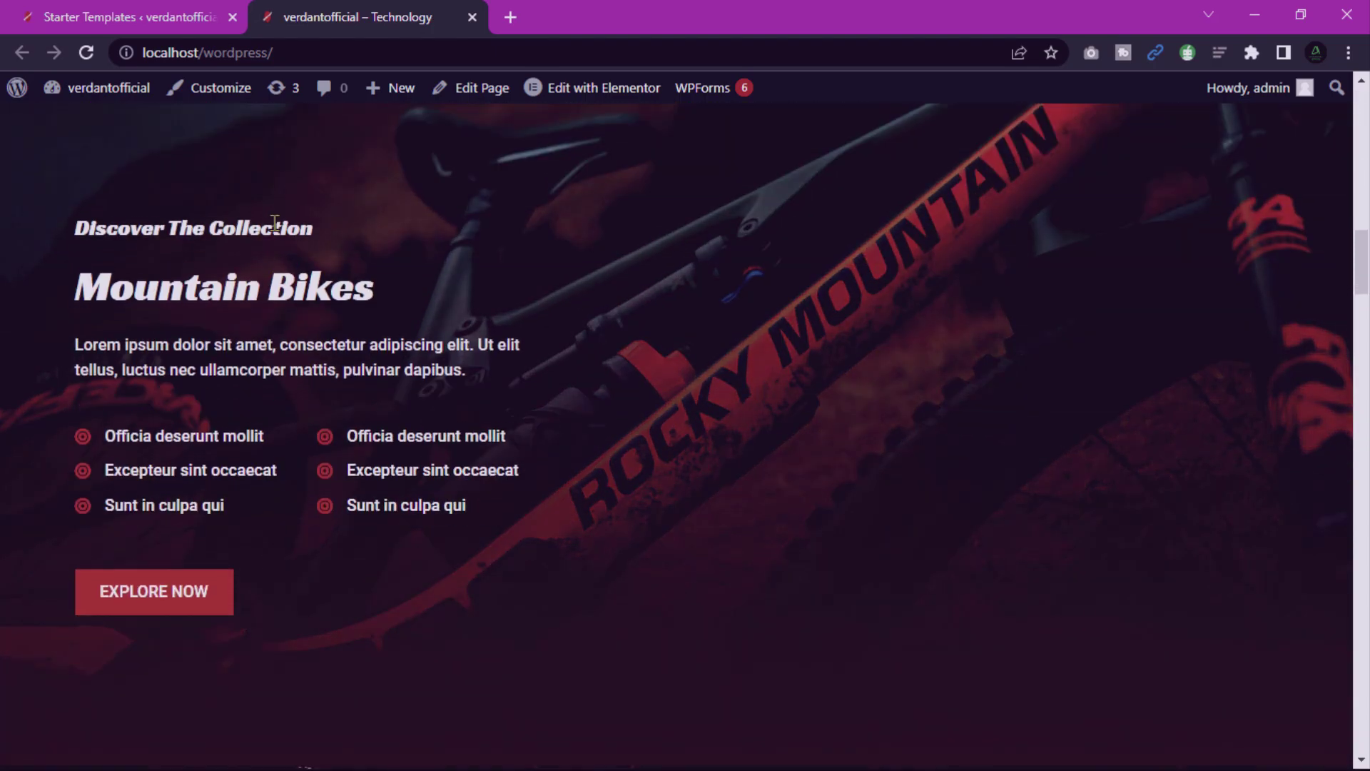
{"action": "scroll", "coordinate": [275, 223], "scroll_direction": "down", "scroll_amount": 10}
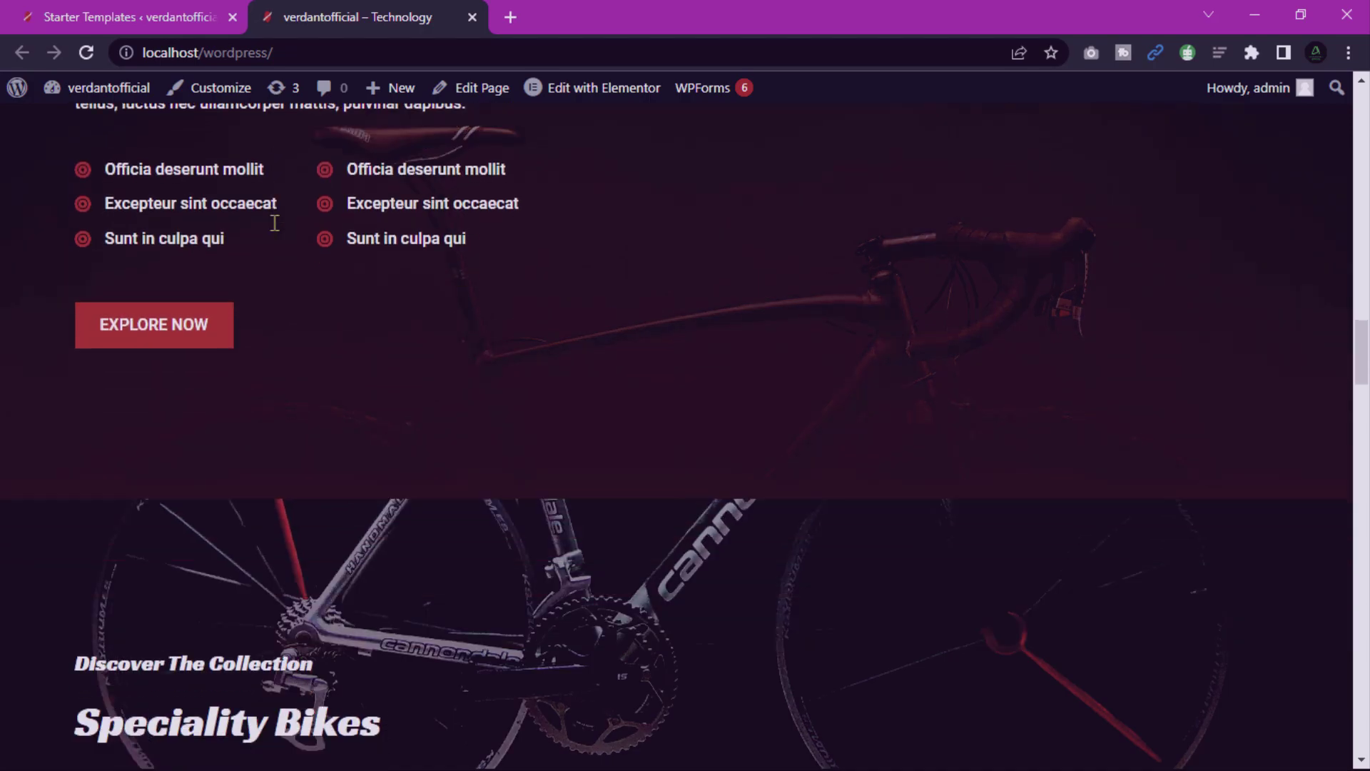
{"action": "scroll", "coordinate": [275, 222], "scroll_direction": "down", "scroll_amount": 18}
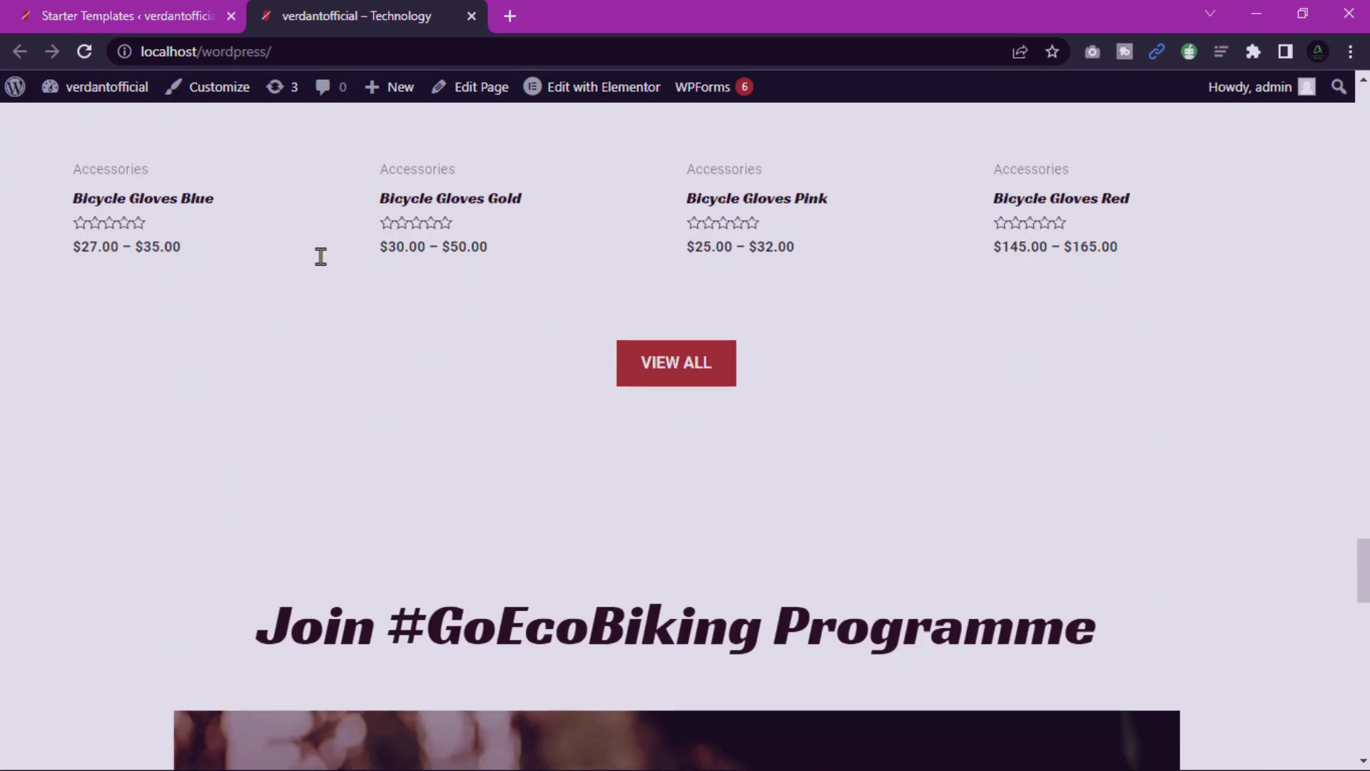
{"action": "scroll", "coordinate": [321, 256], "scroll_direction": "down", "scroll_amount": 15}
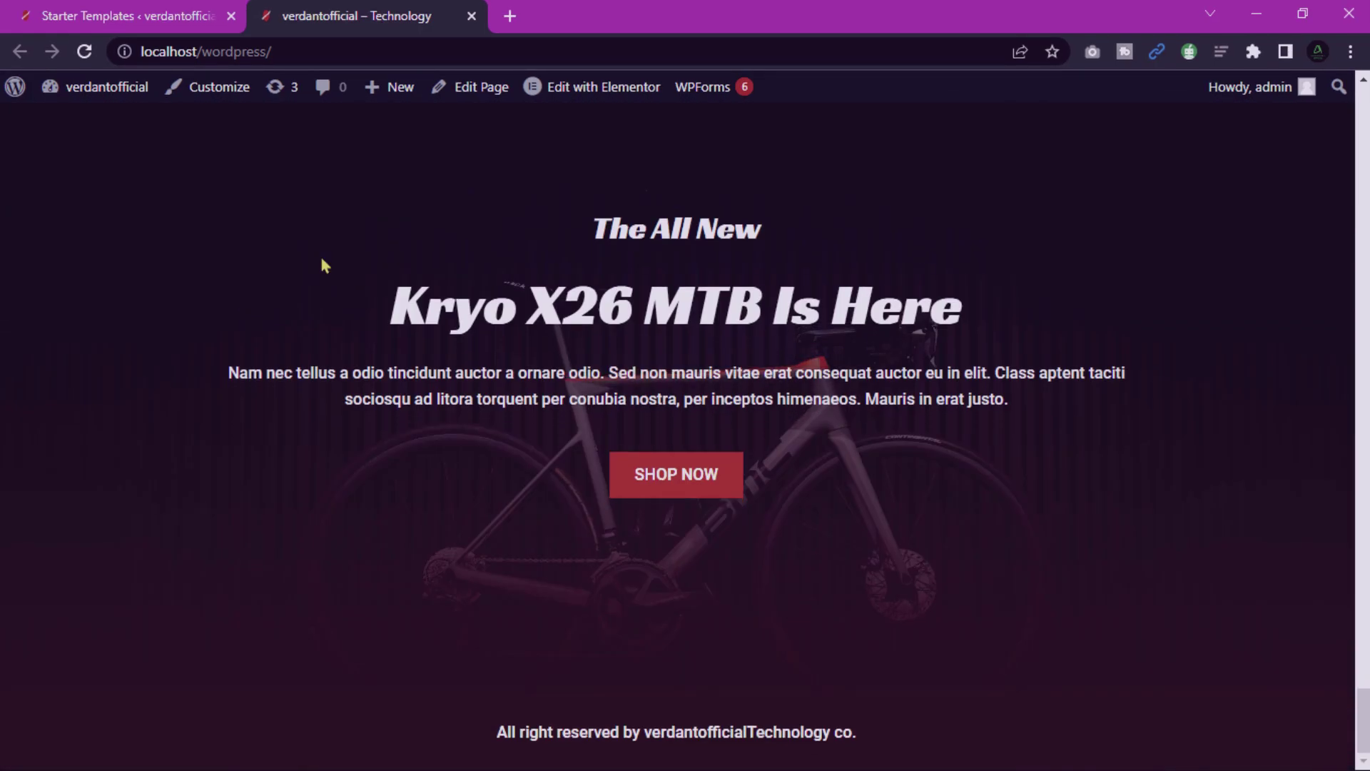
{"action": "key", "text": "Home"}
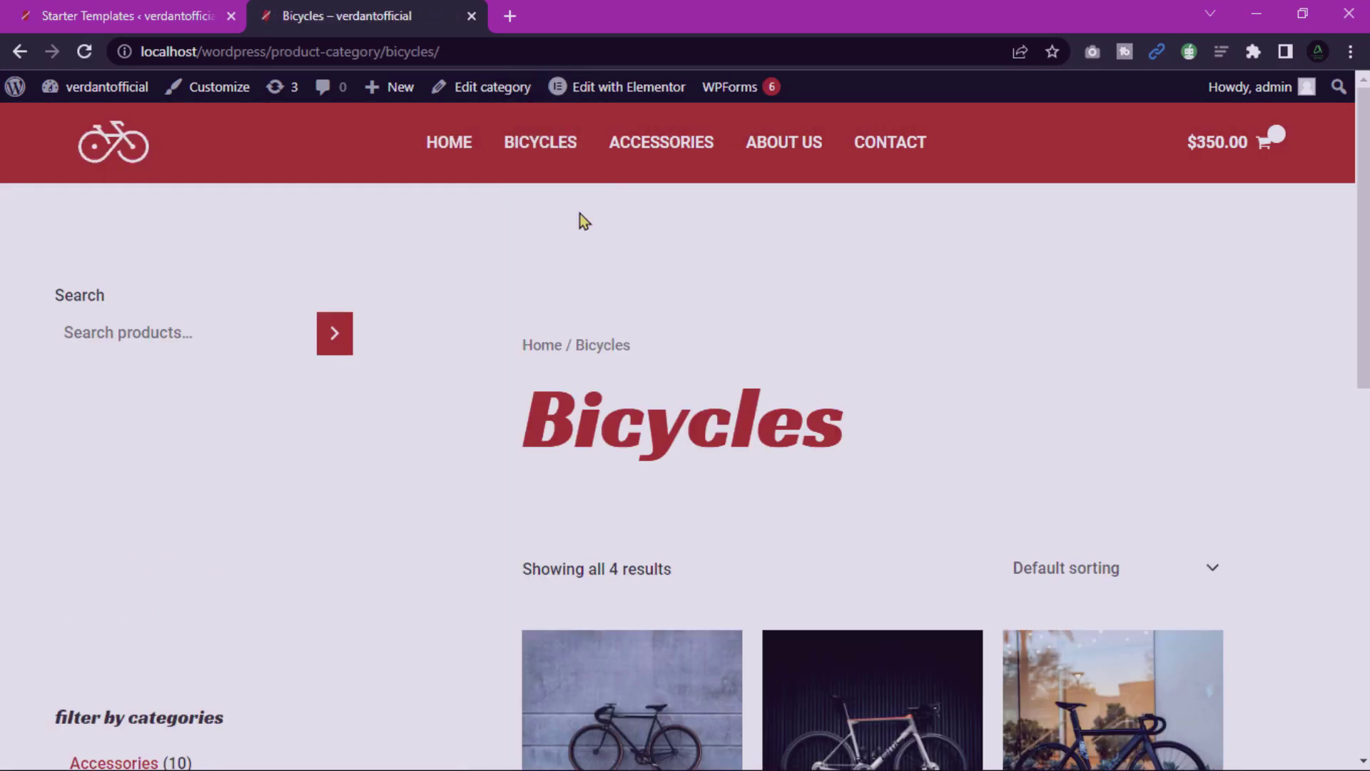
Scroll the product page and open the cart summary listing Model K at $350.00.
{"action": "scroll", "coordinate": [580, 215], "scroll_direction": "down", "scroll_amount": 5}
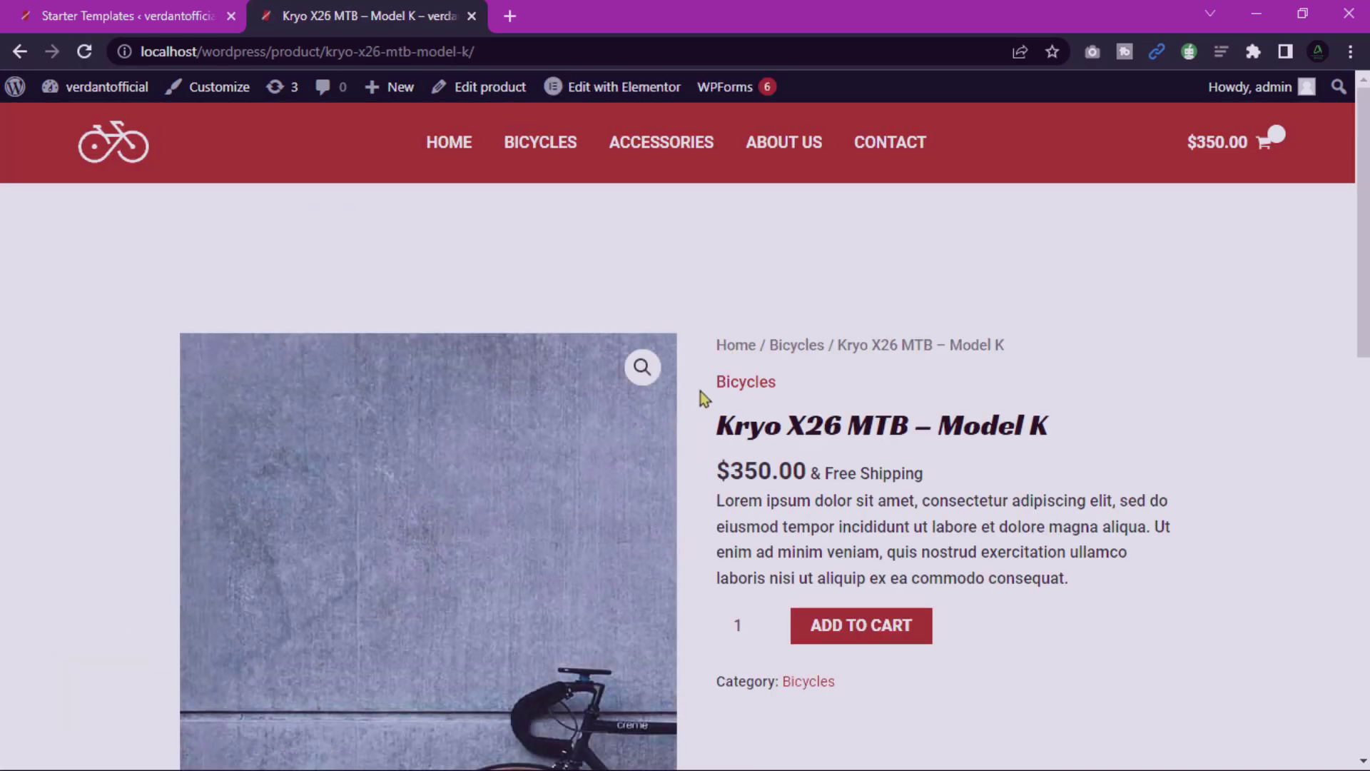
{"action": "scroll", "coordinate": [742, 394], "scroll_direction": "down", "scroll_amount": 1}
{"action": "scroll", "coordinate": [752, 389], "scroll_direction": "down", "scroll_amount": 10}
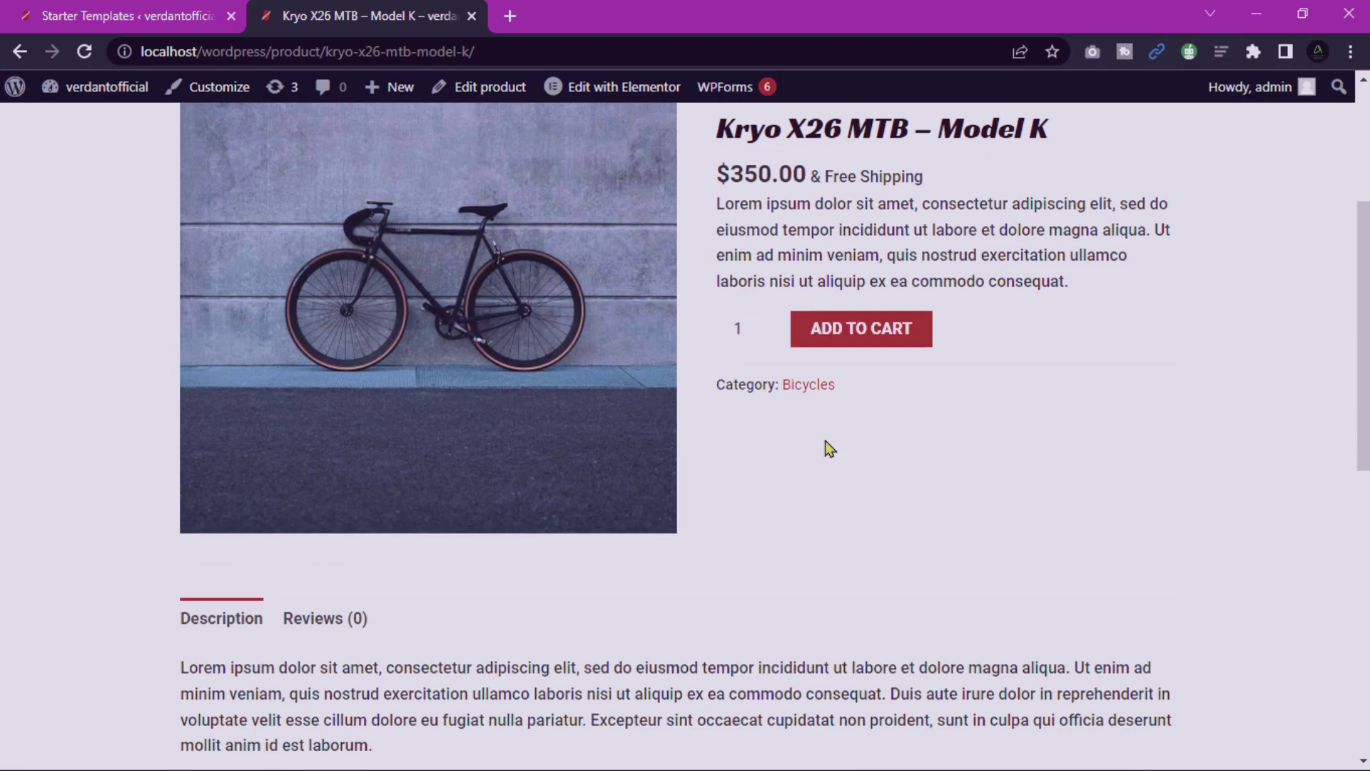
{"action": "scroll", "coordinate": [825, 448], "scroll_direction": "up", "scroll_amount": 15}
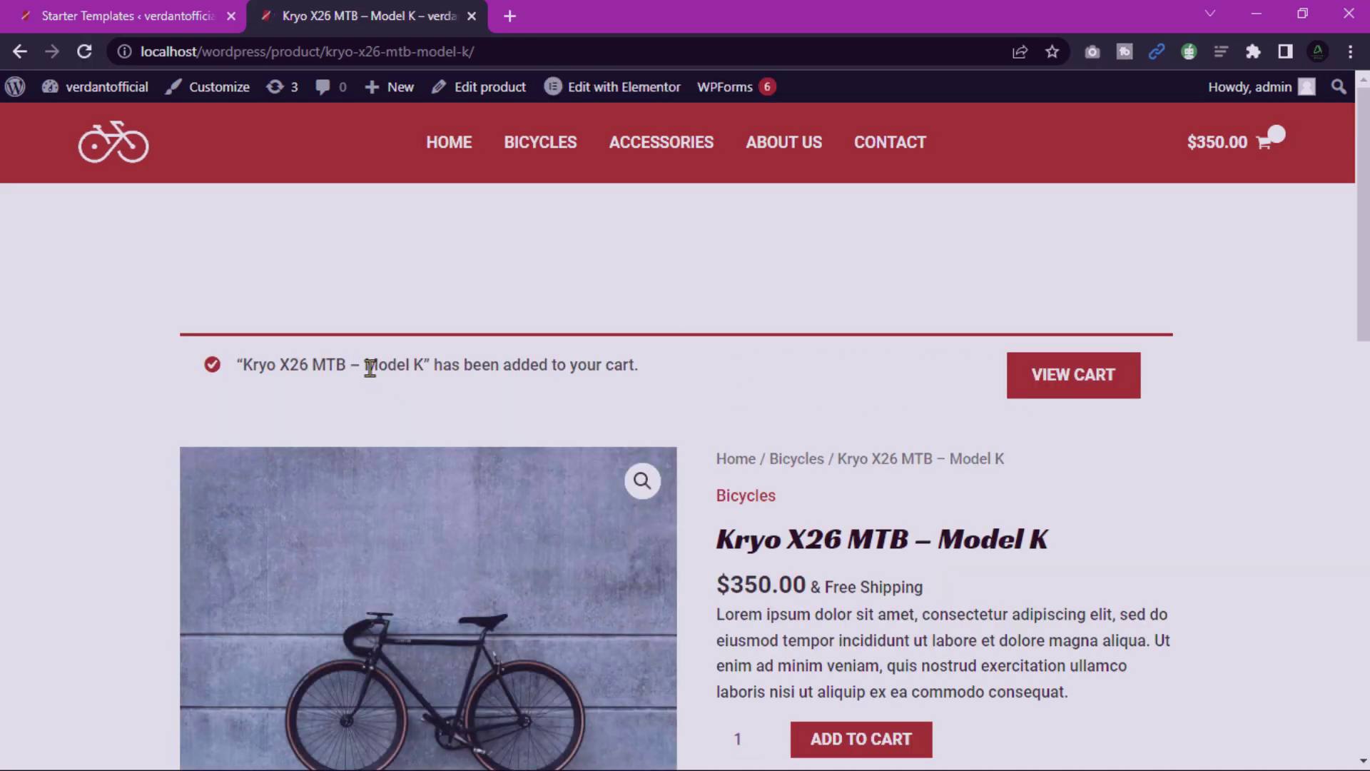
{"action": "left_click", "coordinate": [1267, 143]}
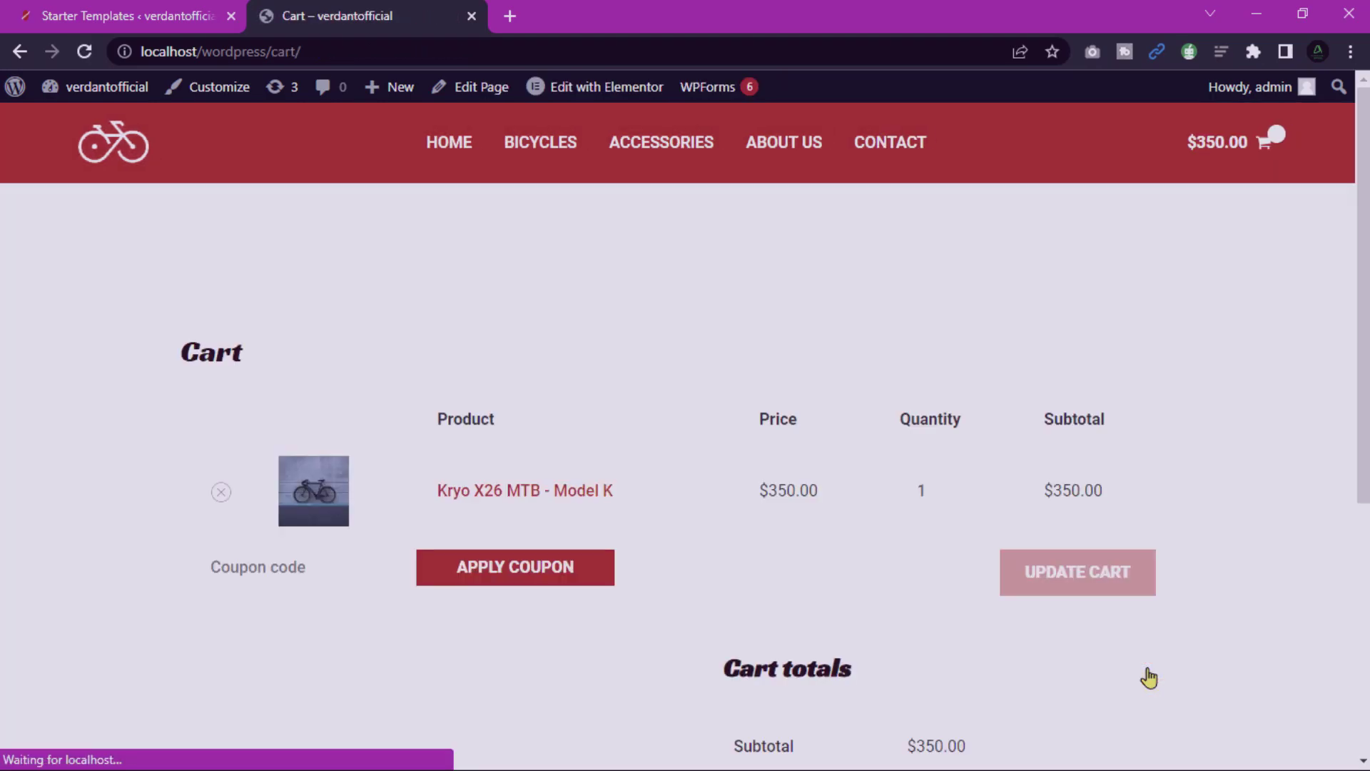
Preview checkout, then enter quantity 2 for Model K and update the cart to $1,050.00.
{"action": "scroll", "coordinate": [1156, 643], "scroll_direction": "down", "scroll_amount": 5}
{"action": "left_click", "coordinate": [901, 480]}
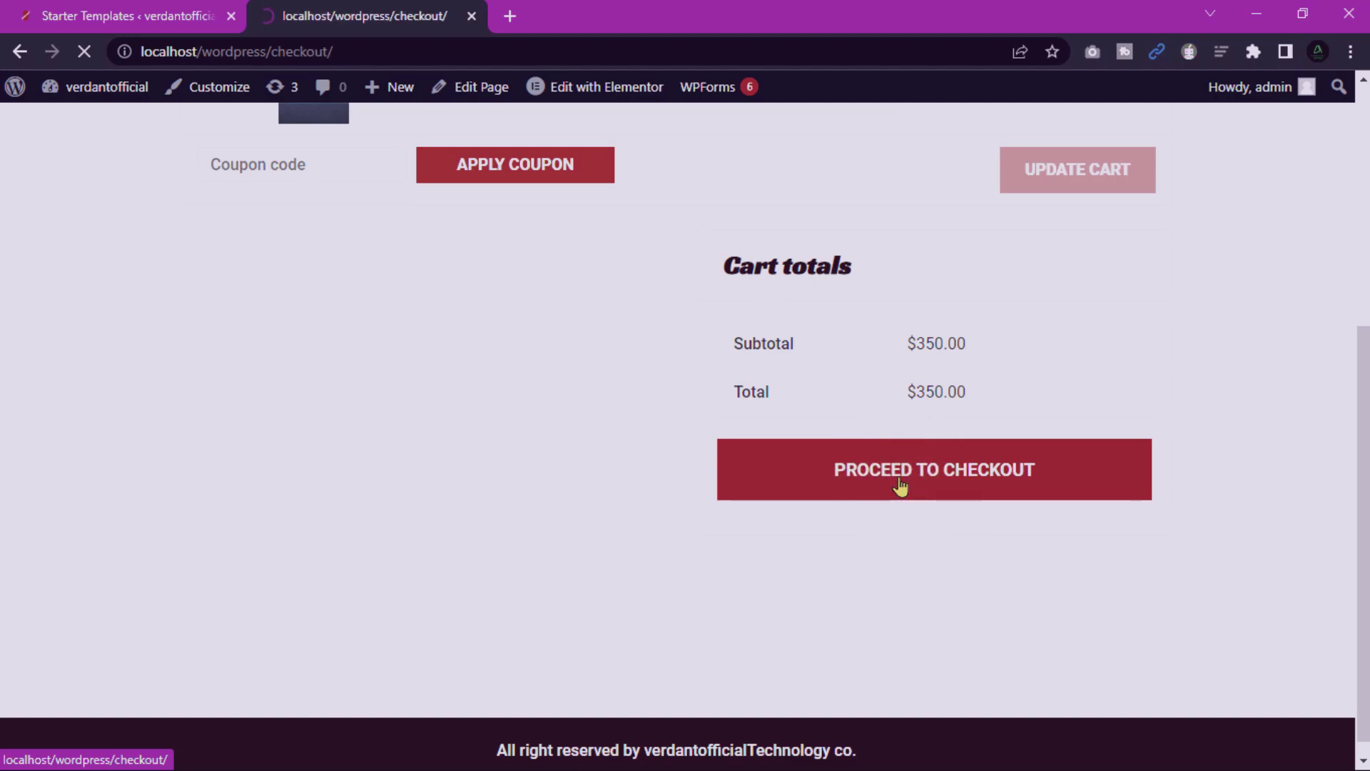
{"action": "scroll", "coordinate": [913, 552], "scroll_direction": "down", "scroll_amount": 7}
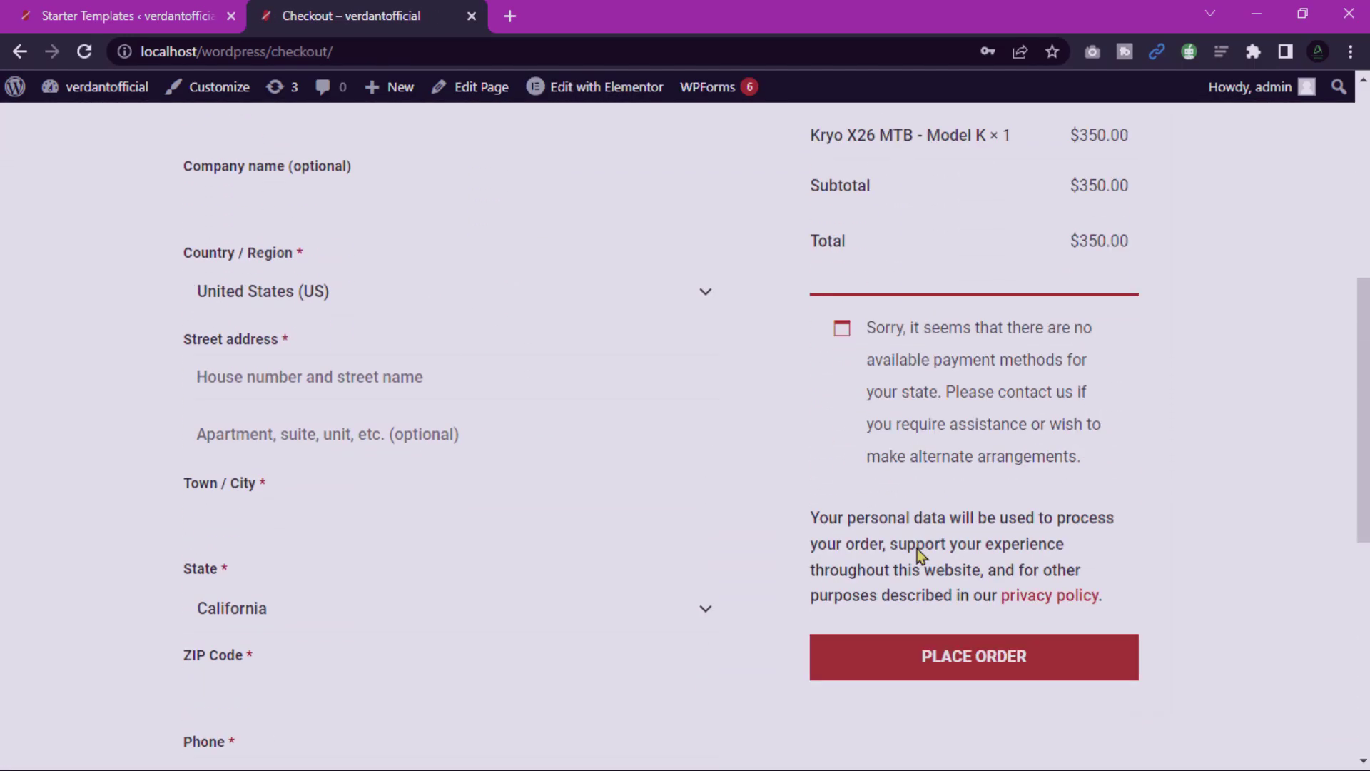
{"action": "scroll", "coordinate": [918, 548], "scroll_direction": "down", "scroll_amount": 5}
{"action": "scroll", "coordinate": [917, 548], "scroll_direction": "up", "scroll_amount": 12}
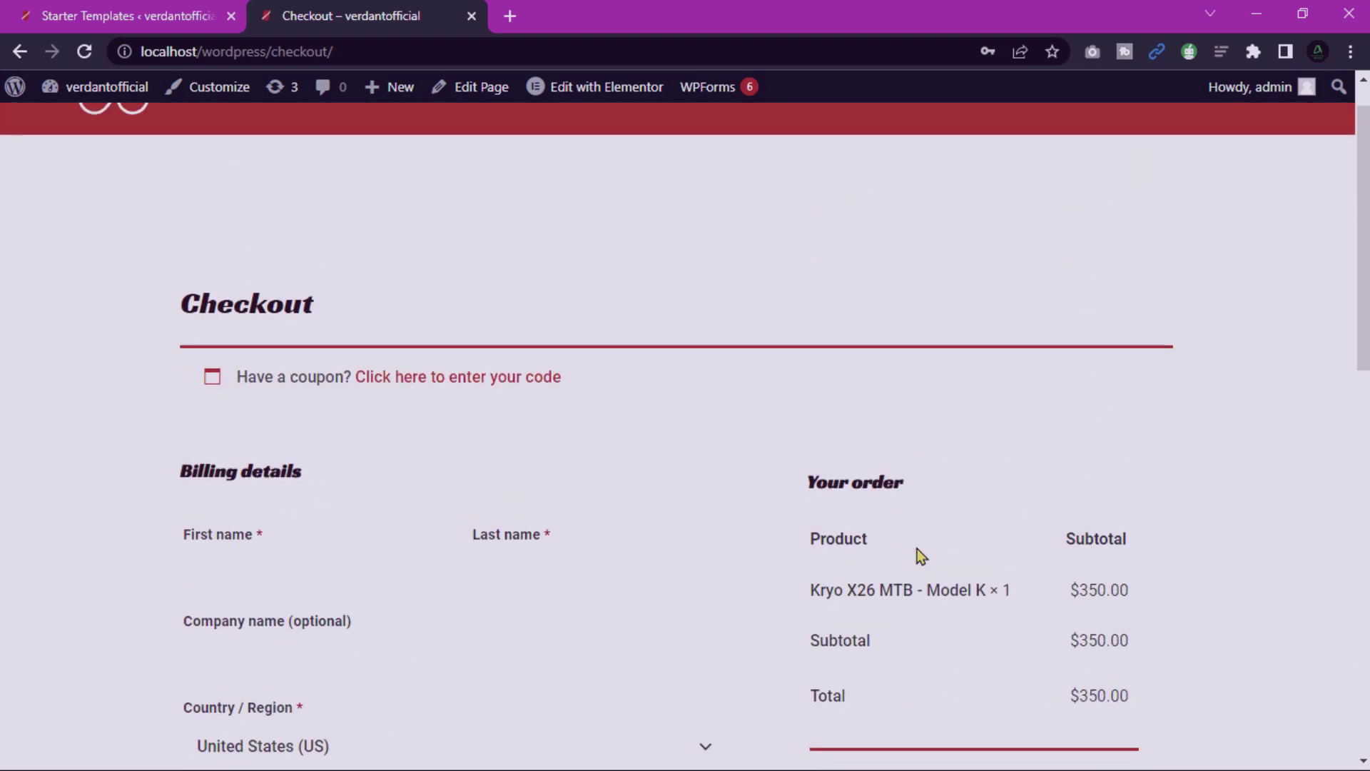
{"action": "scroll", "coordinate": [919, 552], "scroll_direction": "up", "scroll_amount": 1}
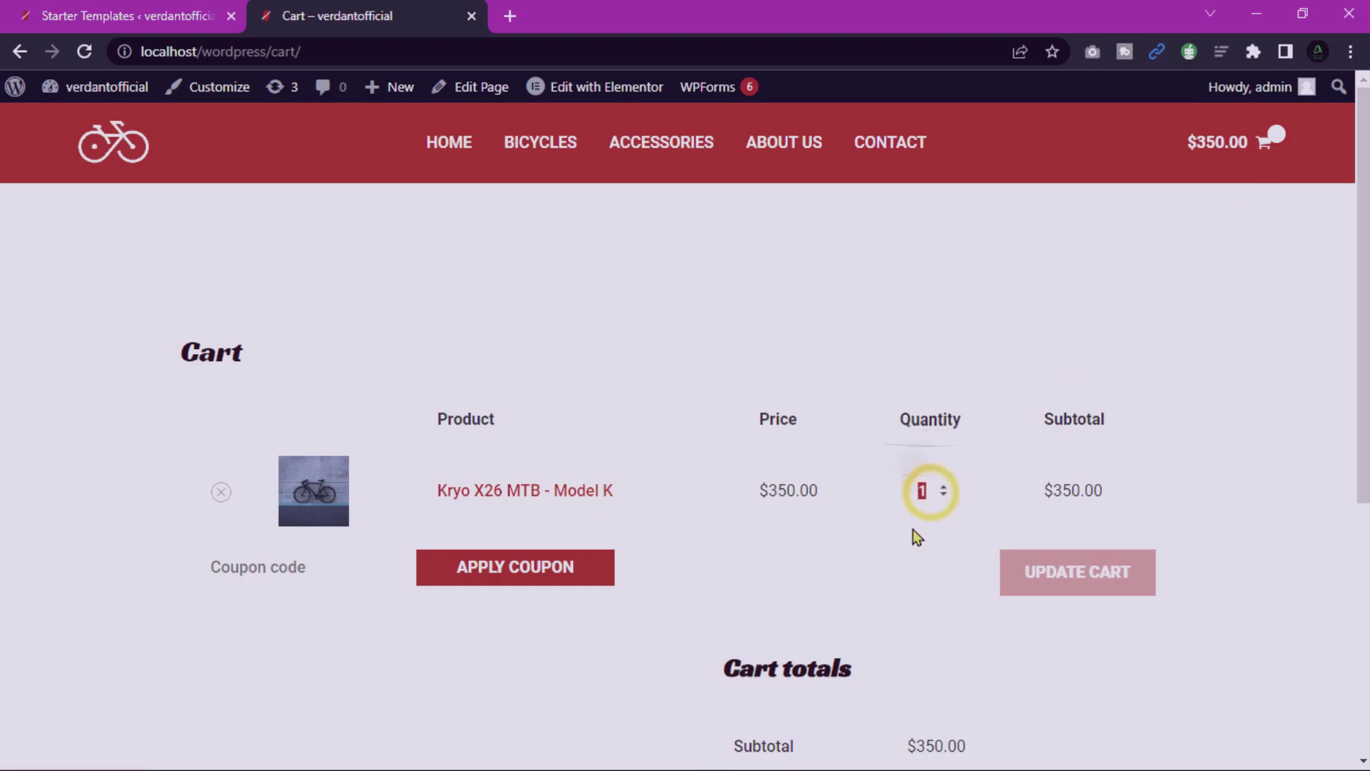
{"action": "type", "text": "2"}
{"action": "left_click", "coordinate": [1064, 571]}
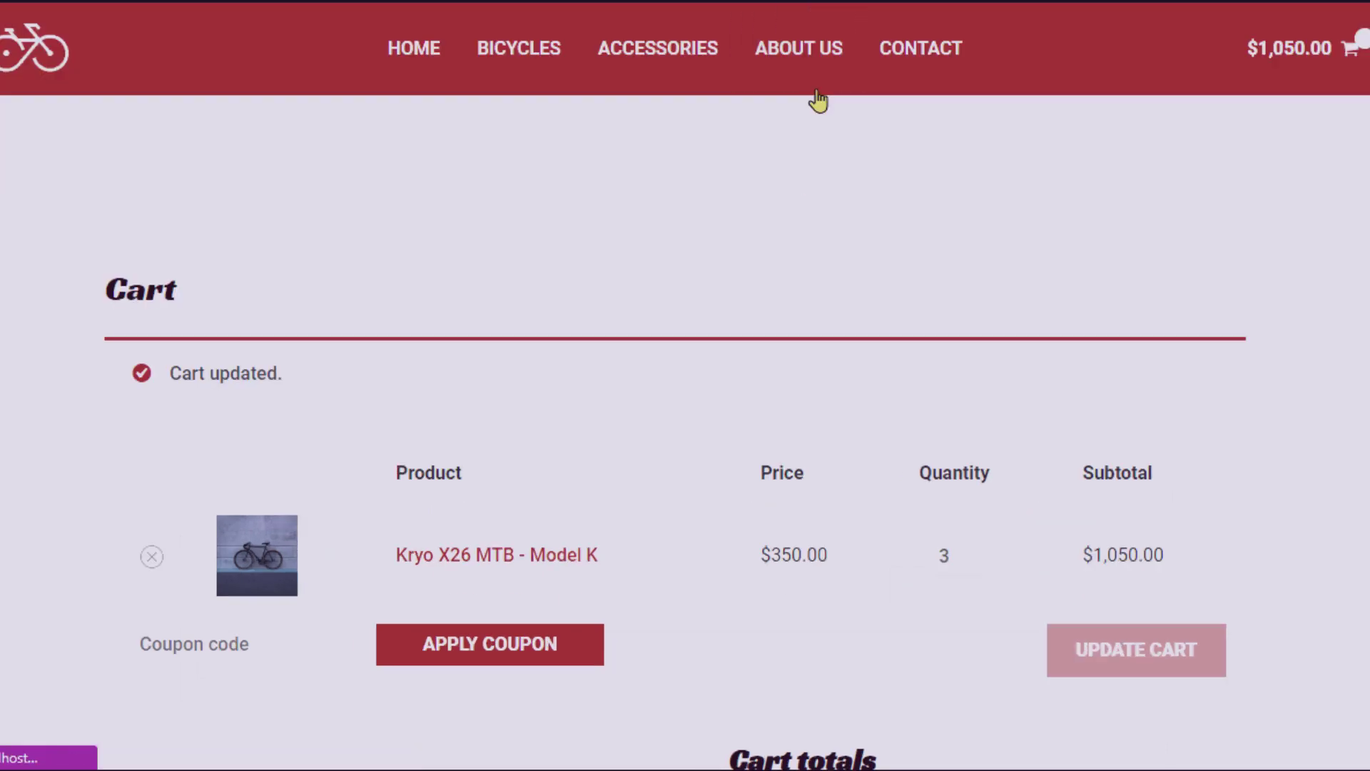
Open the About Us page and scroll down through its content.
{"action": "left_click", "coordinate": [817, 91]}
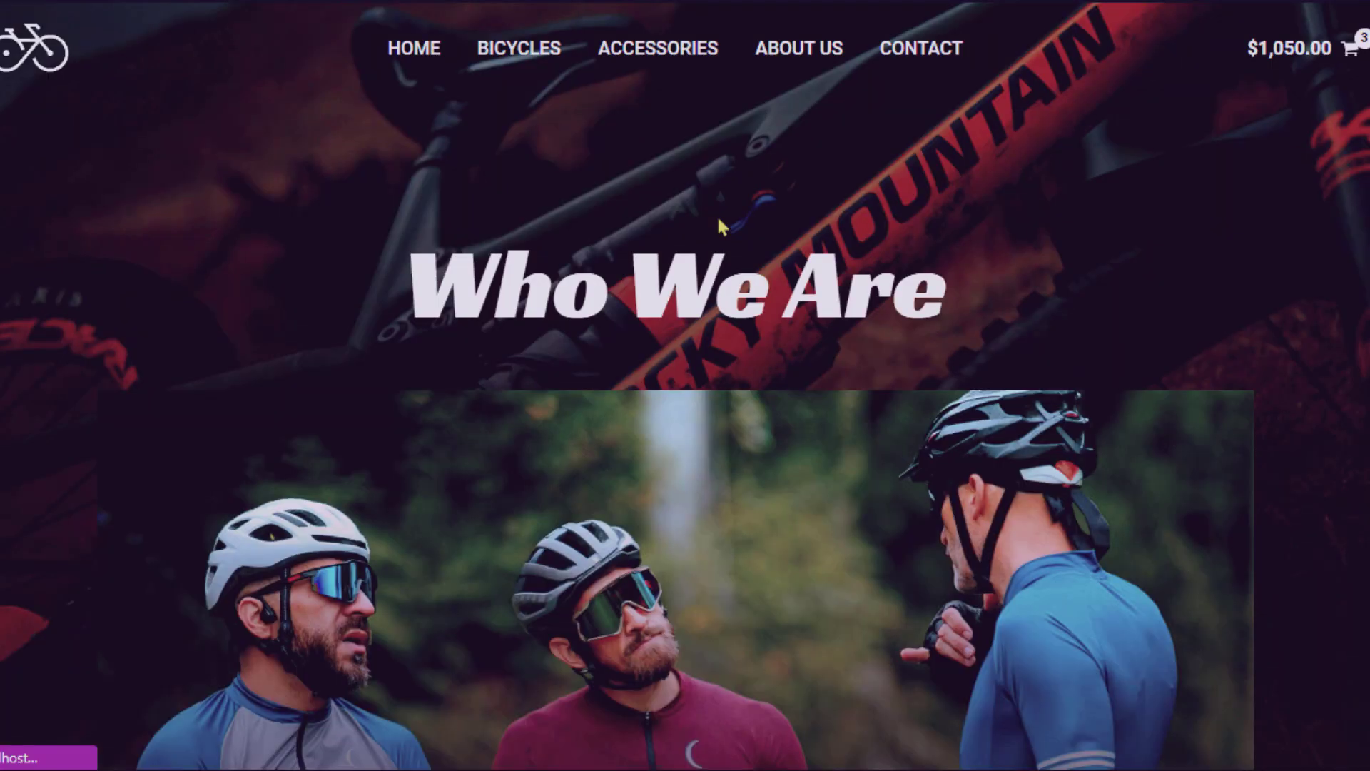
{"action": "scroll", "coordinate": [717, 216], "scroll_direction": "down", "scroll_amount": 5}
{"action": "scroll", "coordinate": [716, 215], "scroll_direction": "down", "scroll_amount": 10}
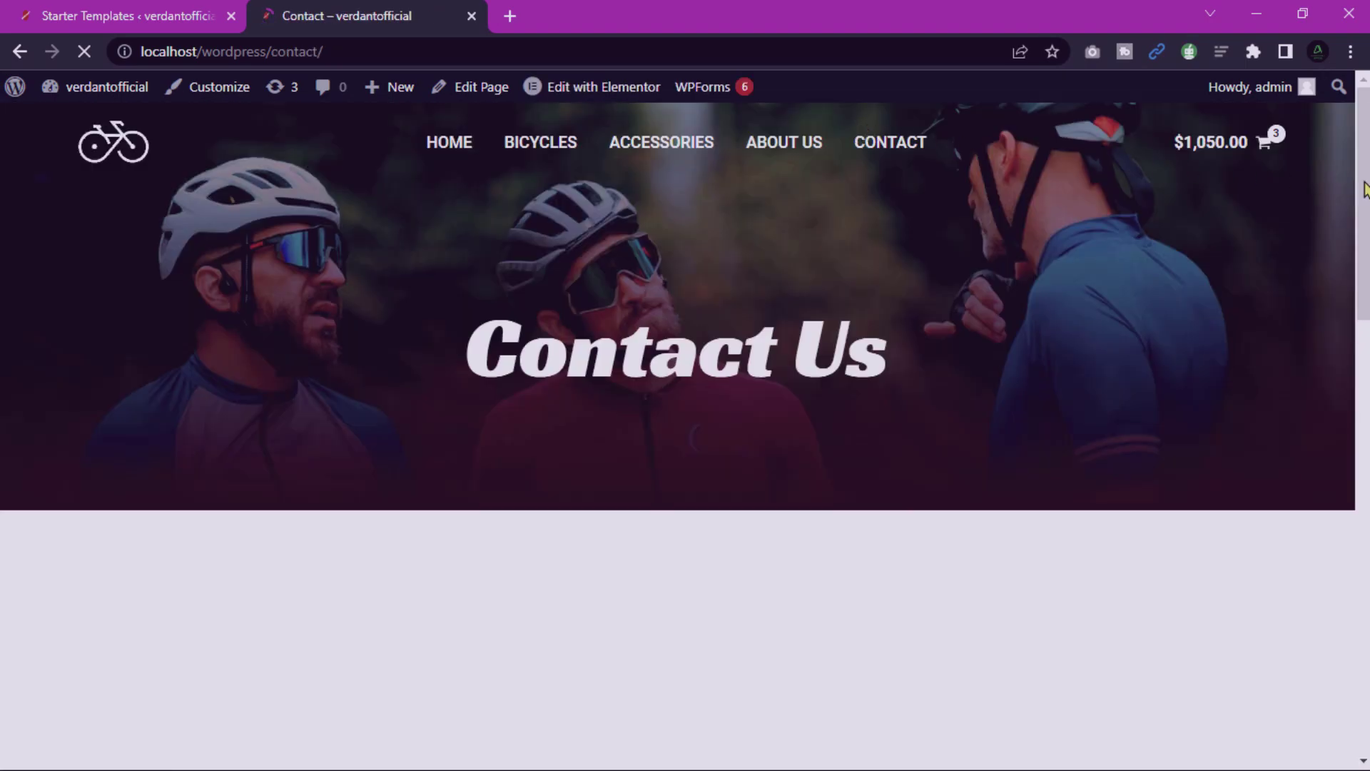
Open the Contact page in Elementor and select the Monday – Friday line of Our Hours.
{"action": "left_click_drag", "start_coordinate": [1358, 177], "coordinate": [1360, 617]}
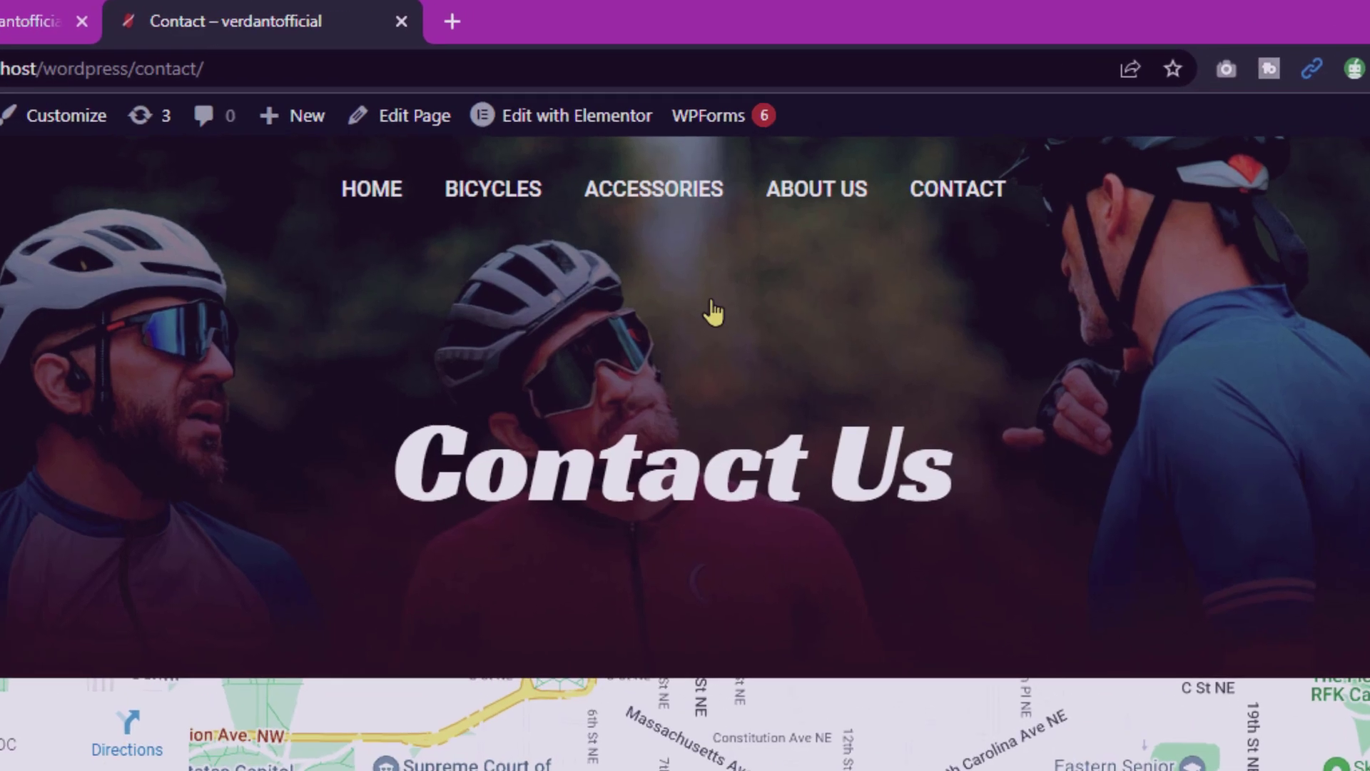
{"action": "mouse_move", "coordinate": [612, 84]}
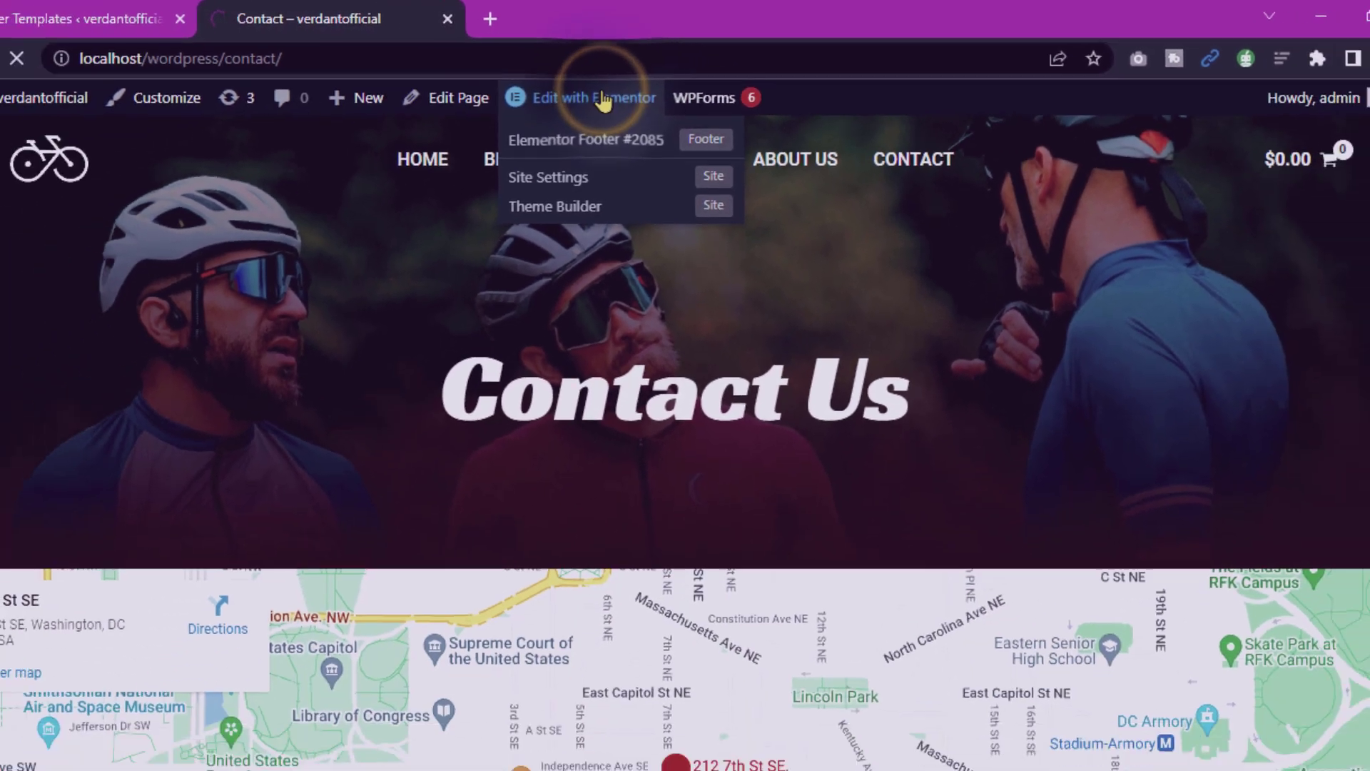
{"action": "left_click", "coordinate": [563, 140]}
{"action": "left_click", "coordinate": [928, 341]}
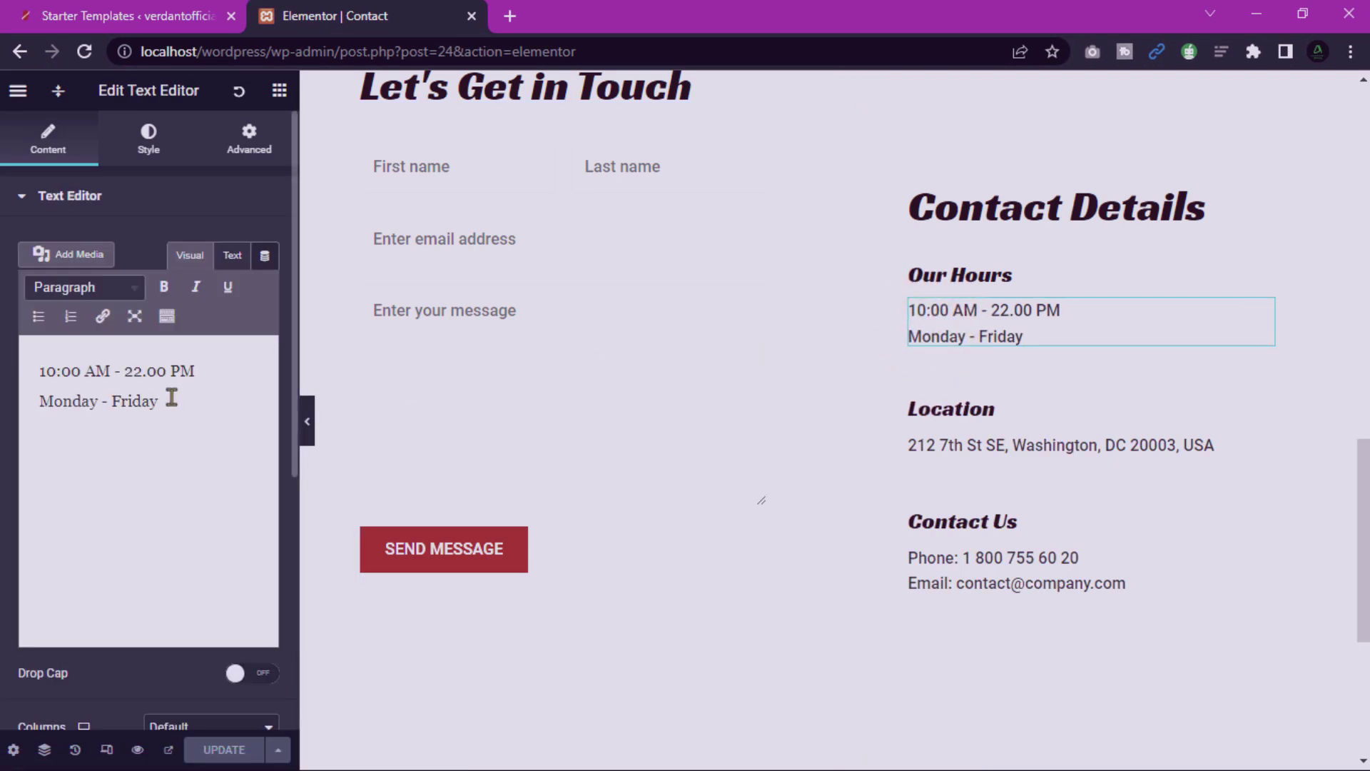
{"action": "left_click_drag", "start_coordinate": [100, 399], "coordinate": [27, 399]}
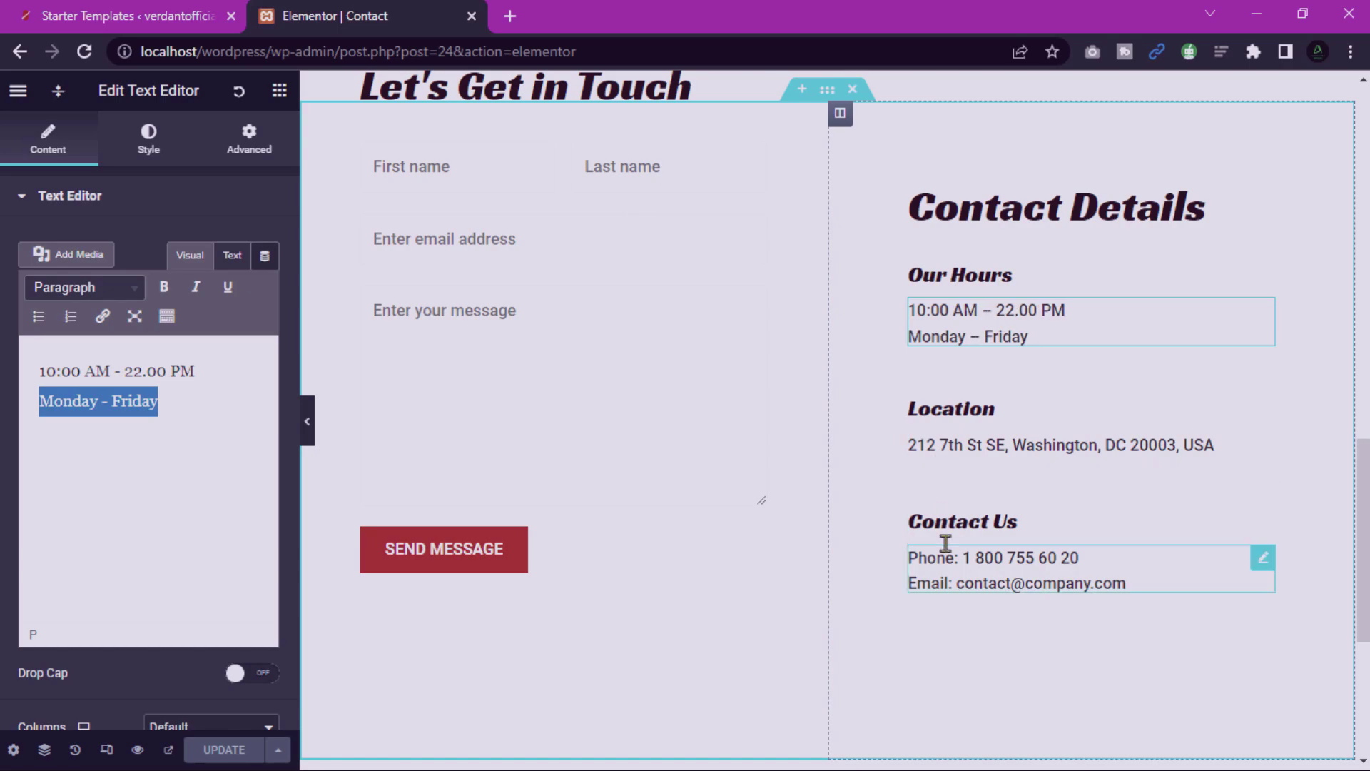
Replace the Contact Us phone number with a new number and select 'company' in the e-mail.
{"action": "left_click", "coordinate": [938, 584]}
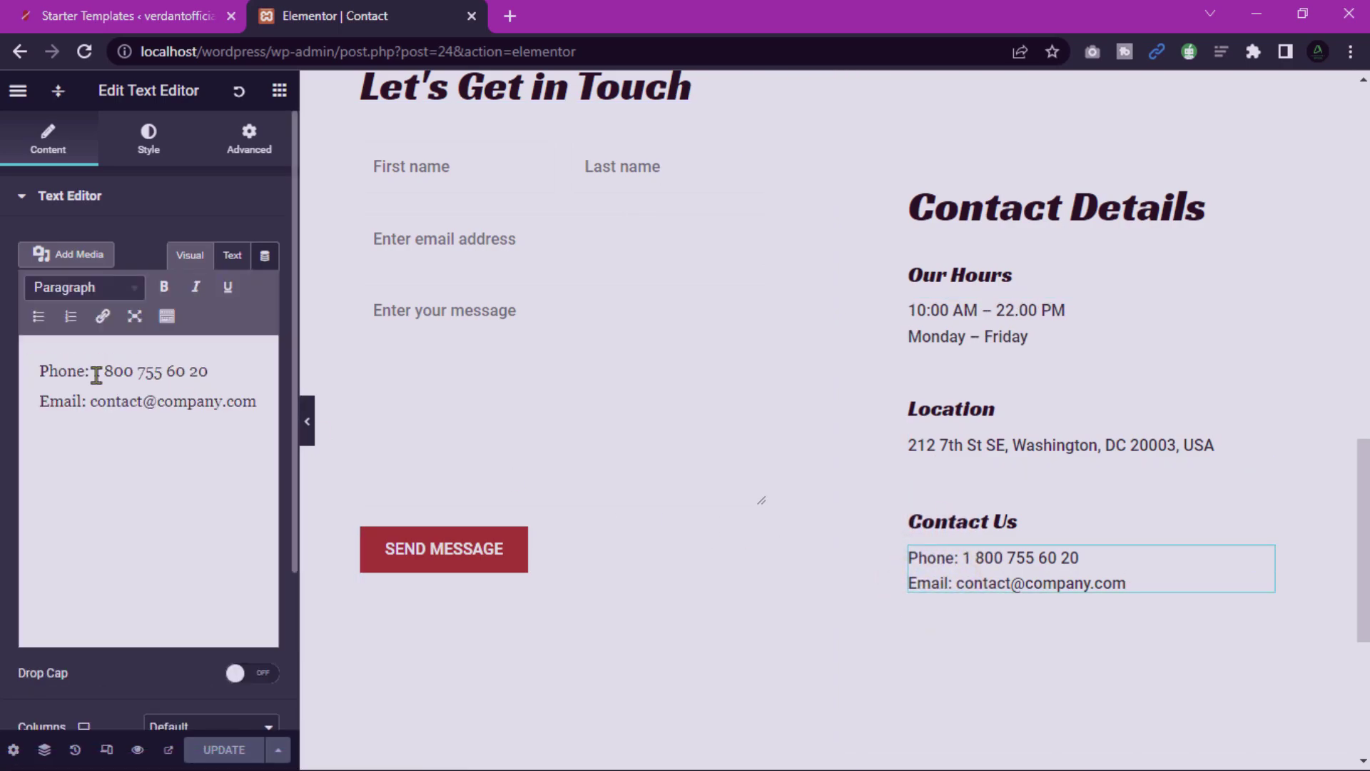
{"action": "left_click_drag", "start_coordinate": [96, 372], "coordinate": [220, 369]}
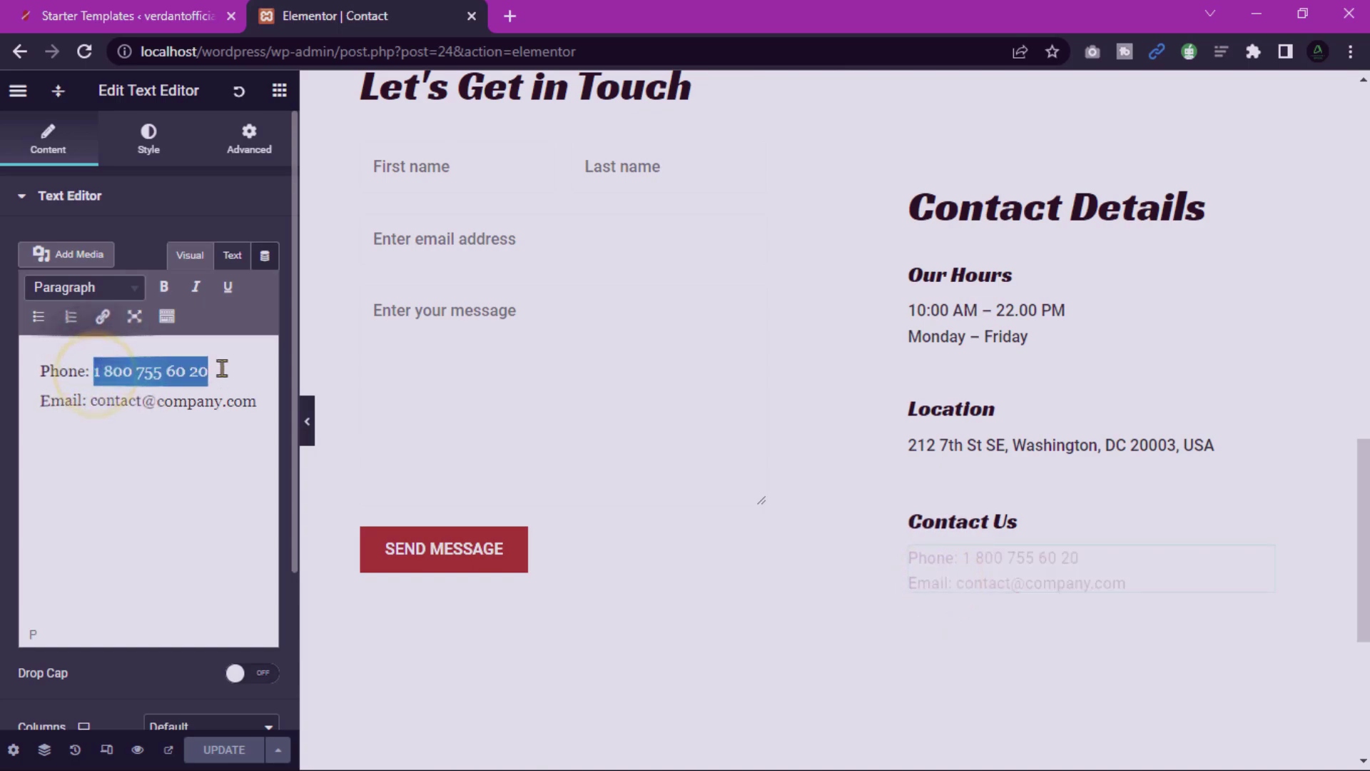
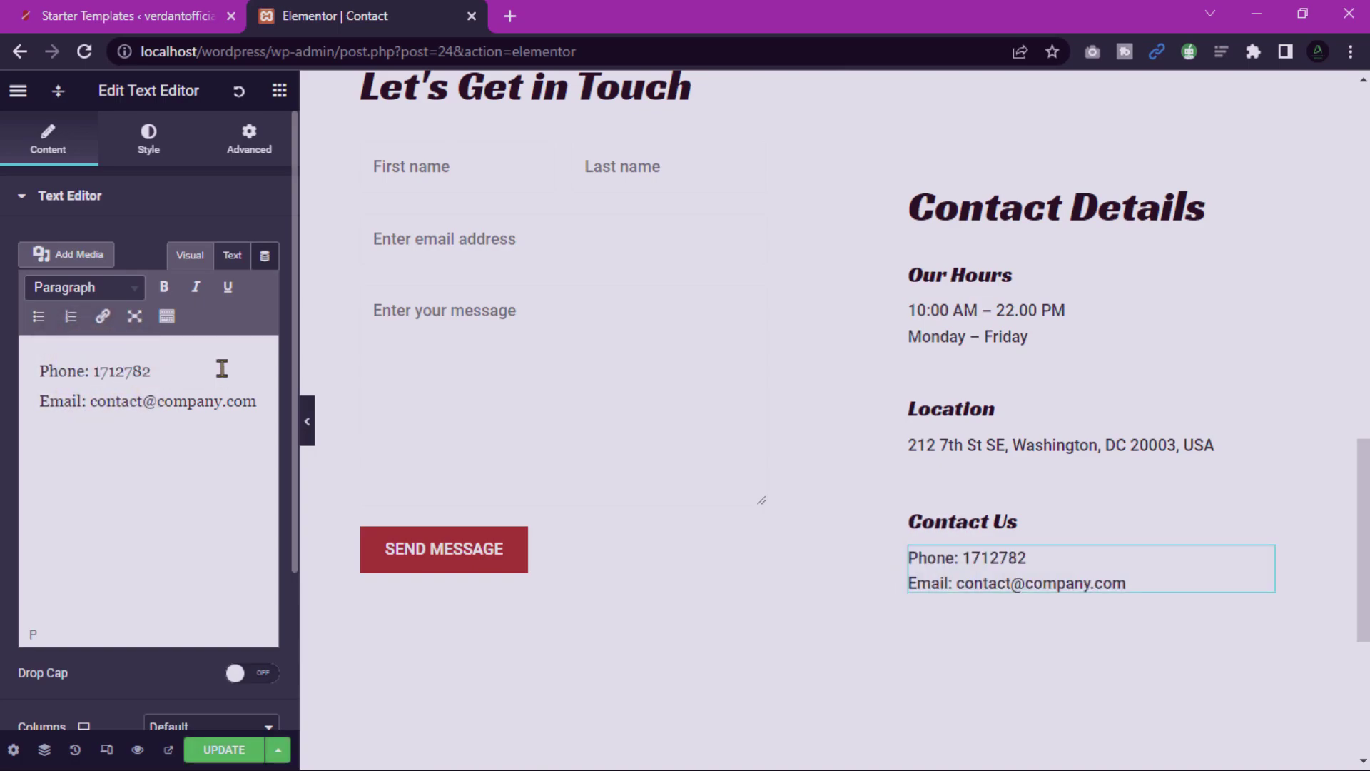
{"action": "double_click", "coordinate": [235, 401]}
{"action": "left_click", "coordinate": [159, 396]}
{"action": "double_click", "coordinate": [160, 400]}
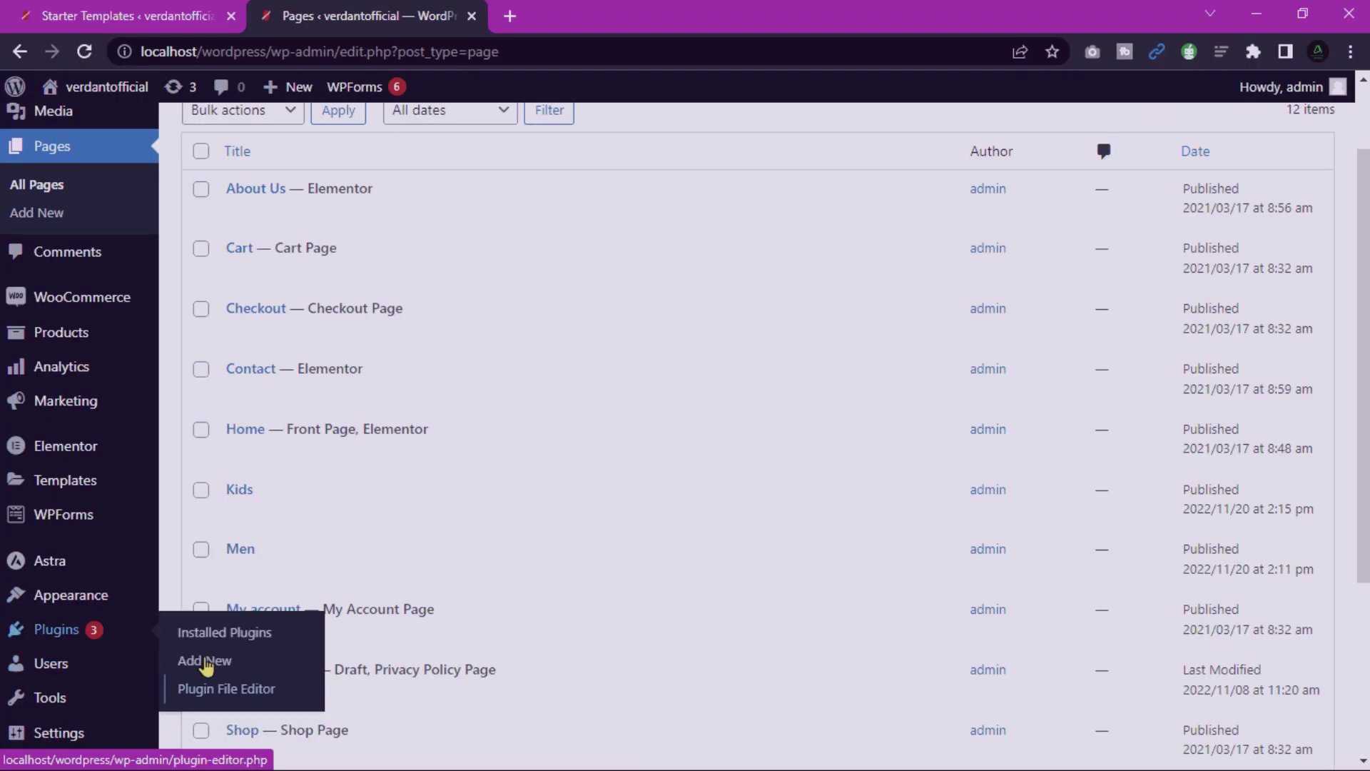
Search the Add Plugins directory for Elementor.
{"action": "left_click", "coordinate": [207, 663]}
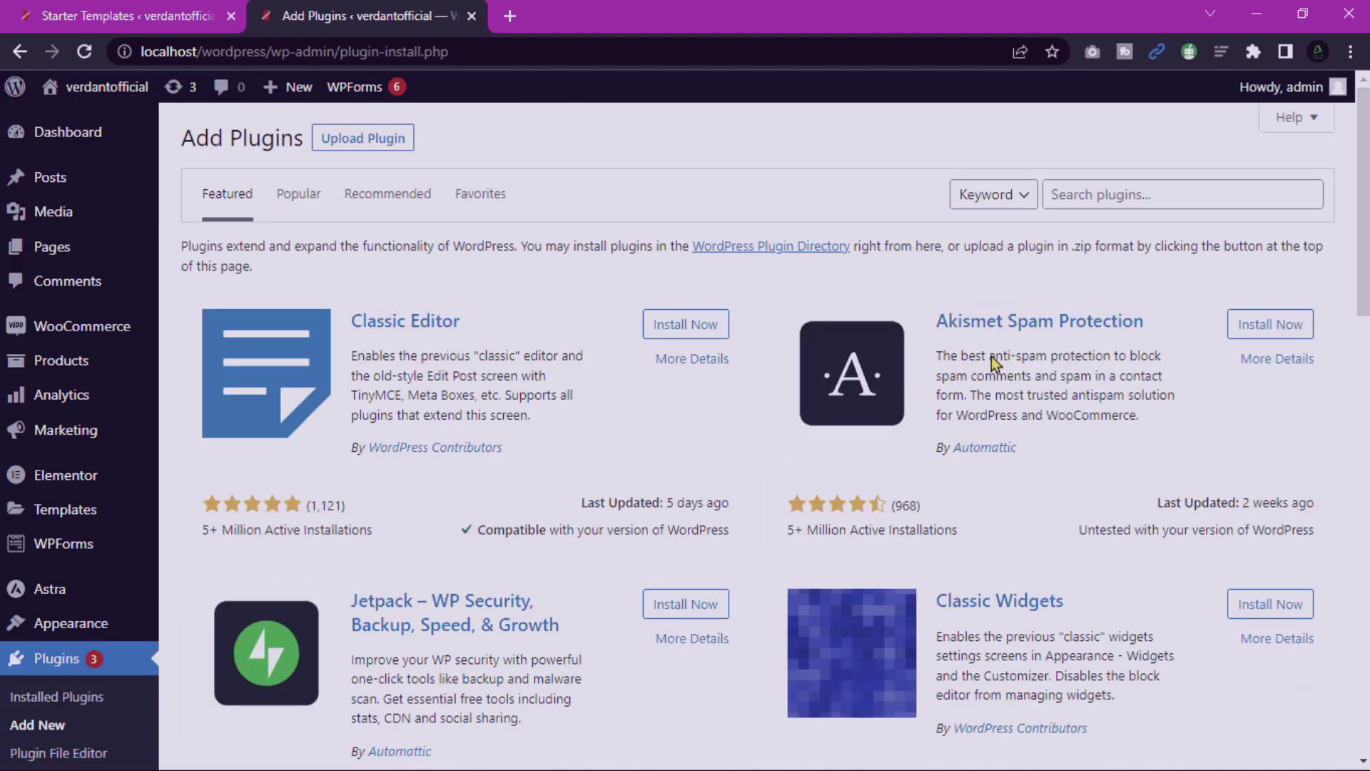
{"action": "left_click", "coordinate": [1086, 191]}
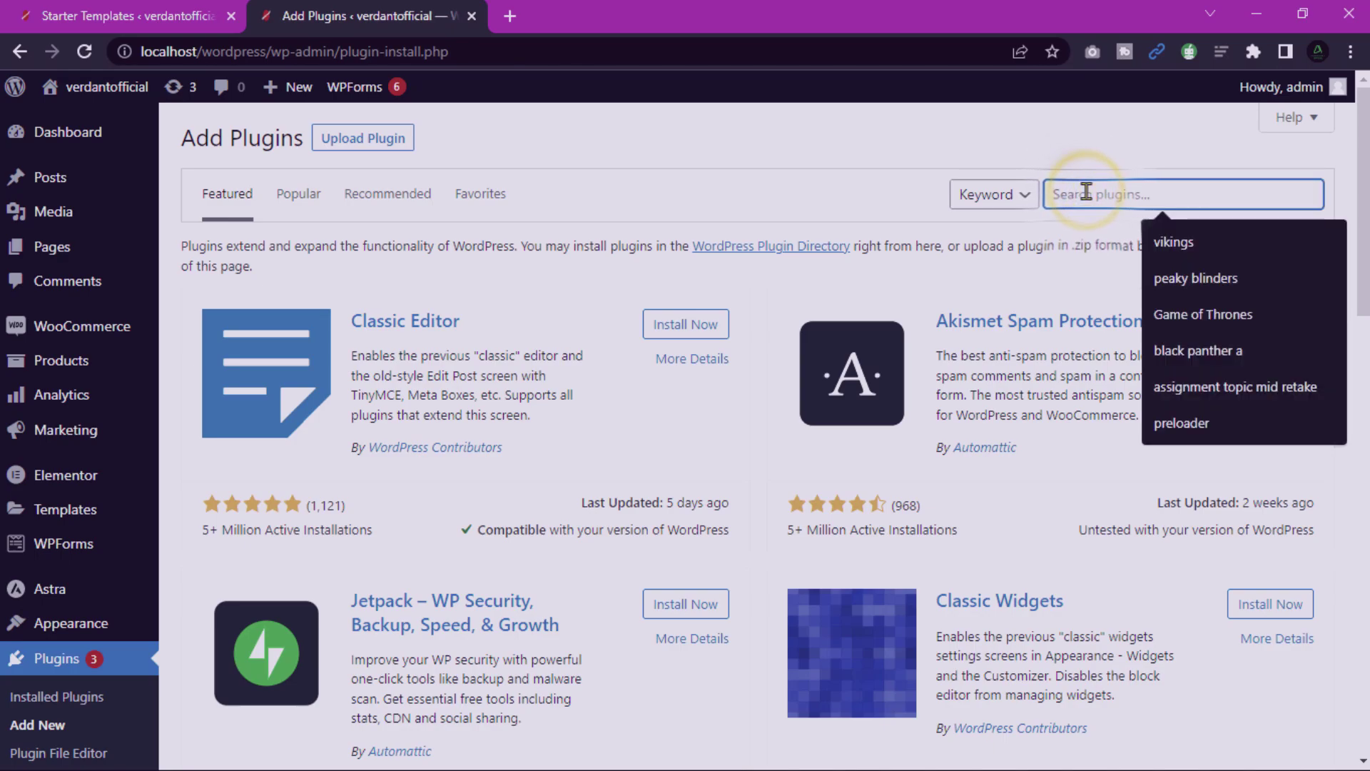
{"action": "type", "text": "elementor"}
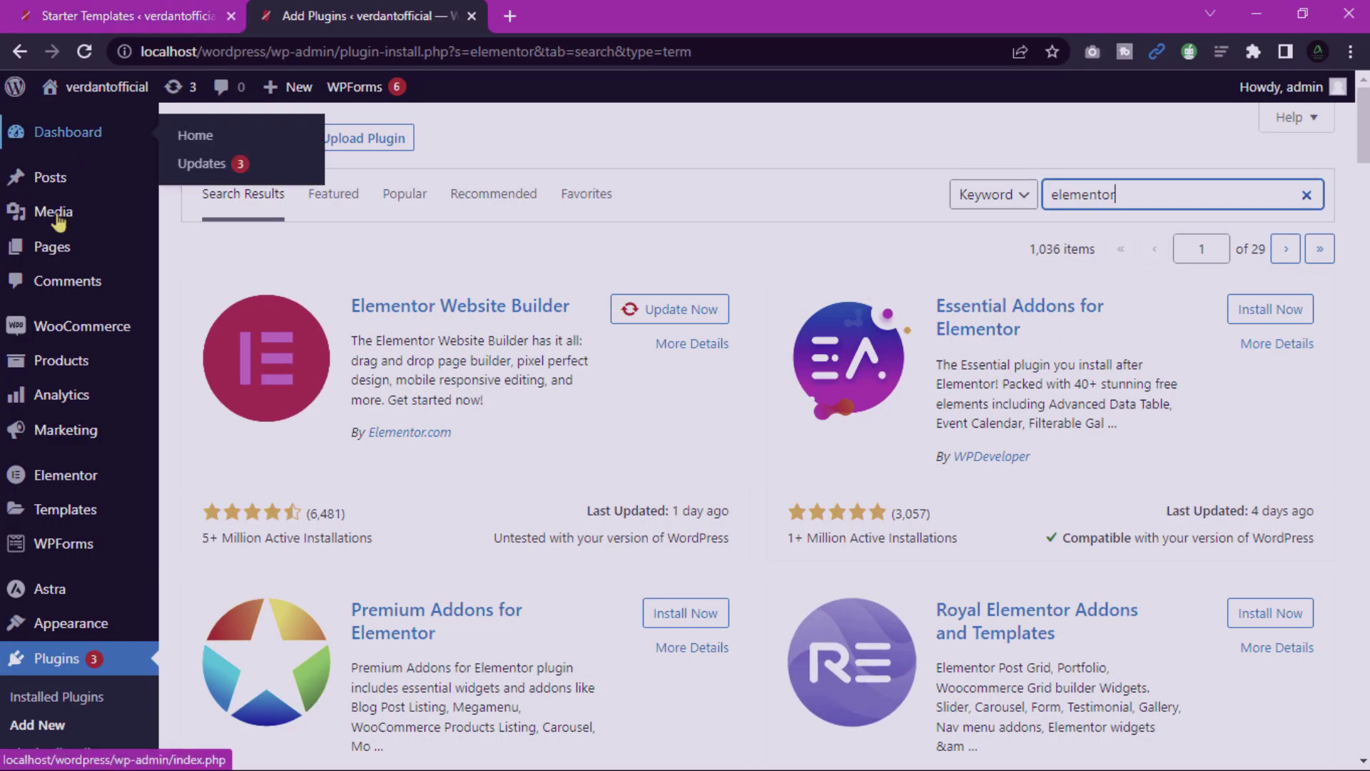
From All Products, bulk-move Bicycle Gloves Pink and Bicycle Gloves Blue to the trash.
{"action": "mouse_move", "coordinate": [48, 240]}
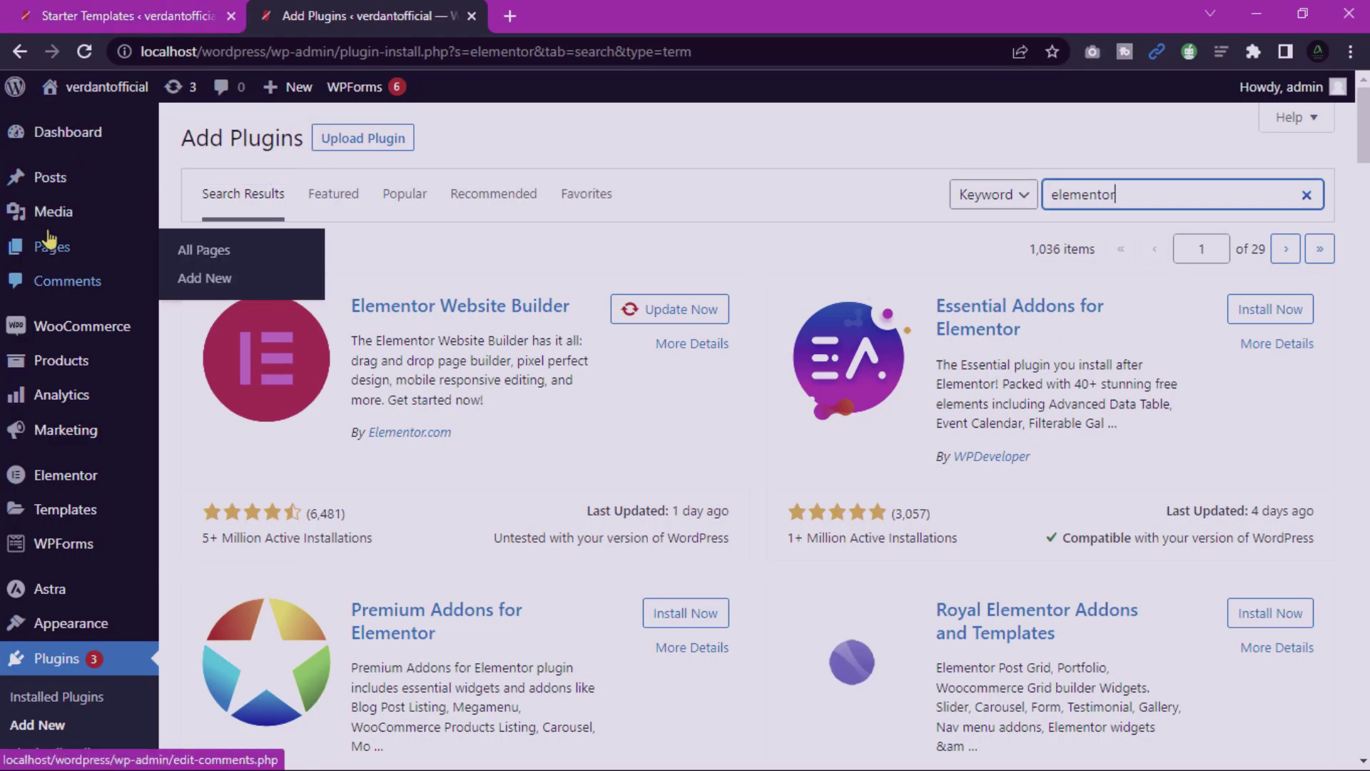
{"action": "mouse_move", "coordinate": [80, 342]}
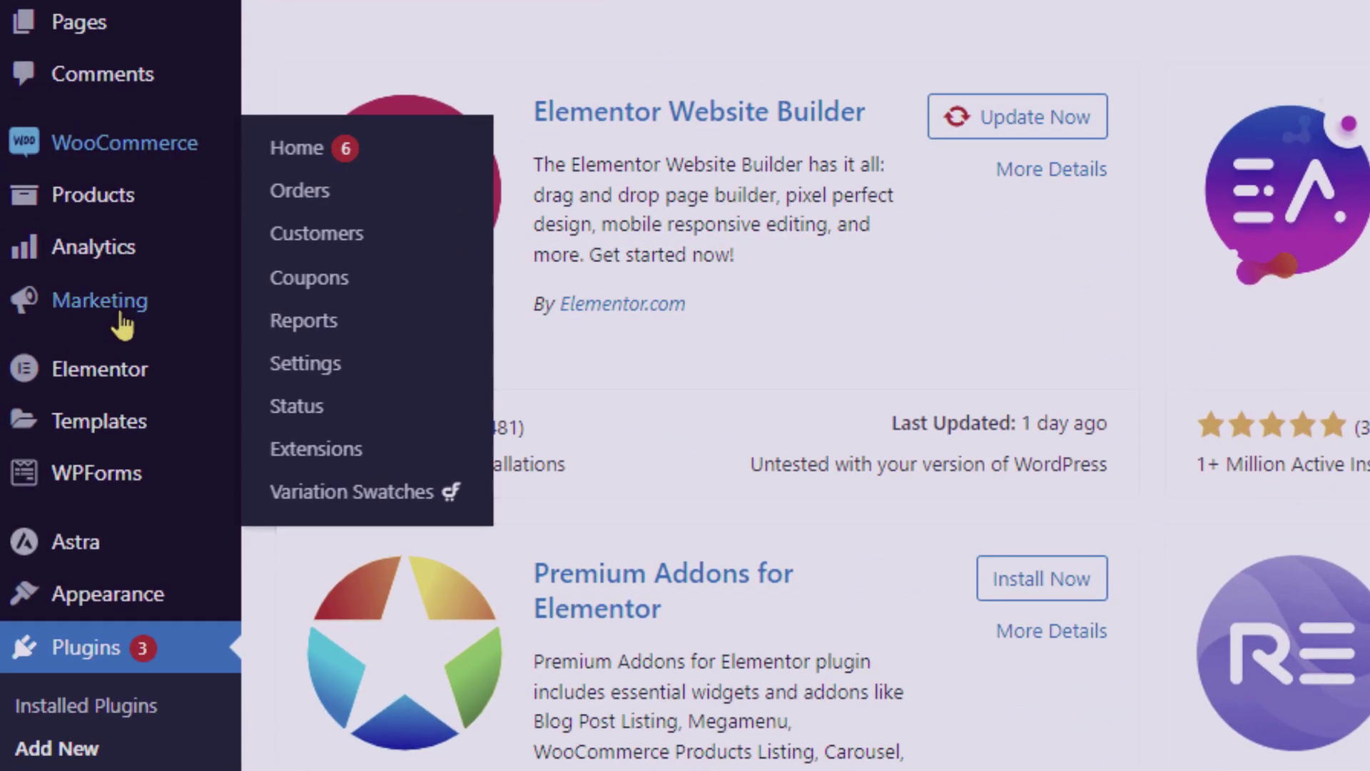
{"action": "left_click", "coordinate": [72, 355]}
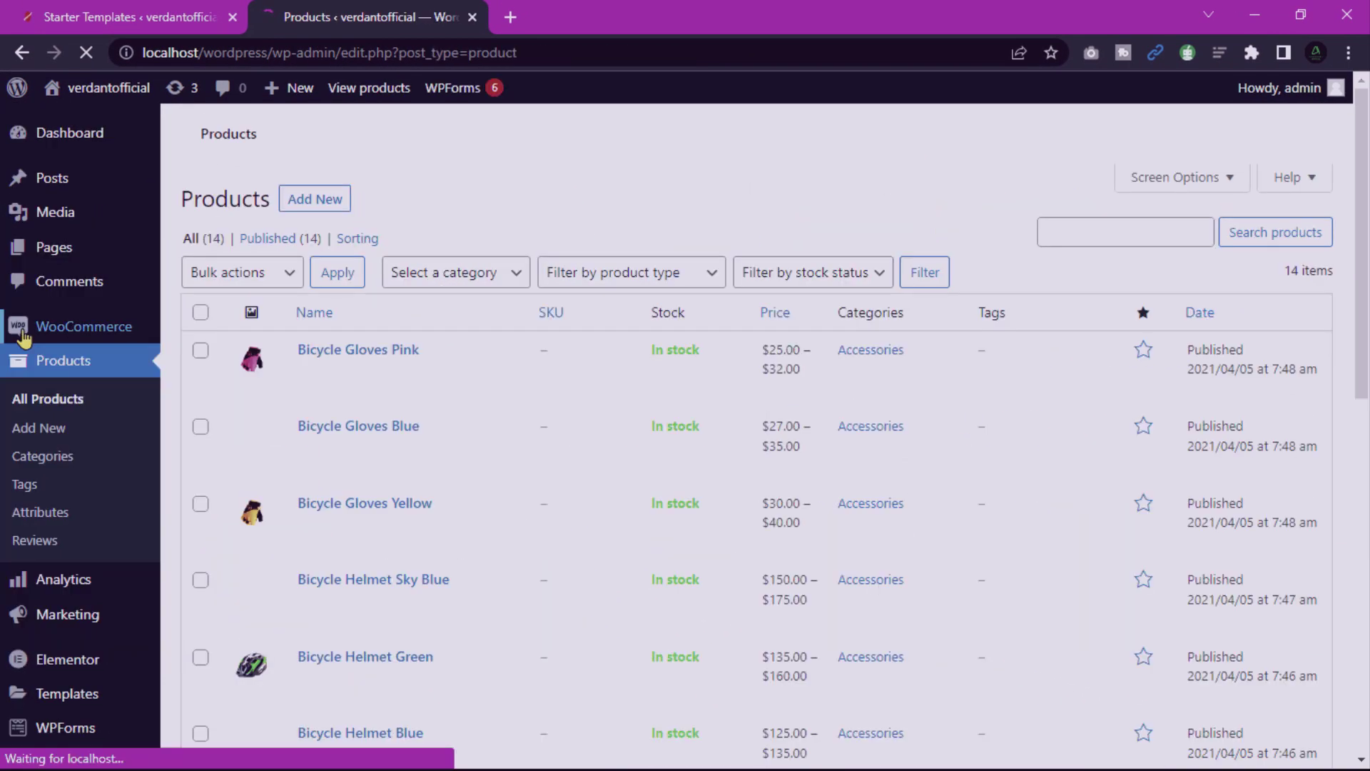
{"action": "scroll", "coordinate": [306, 330], "scroll_direction": "down", "scroll_amount": 9}
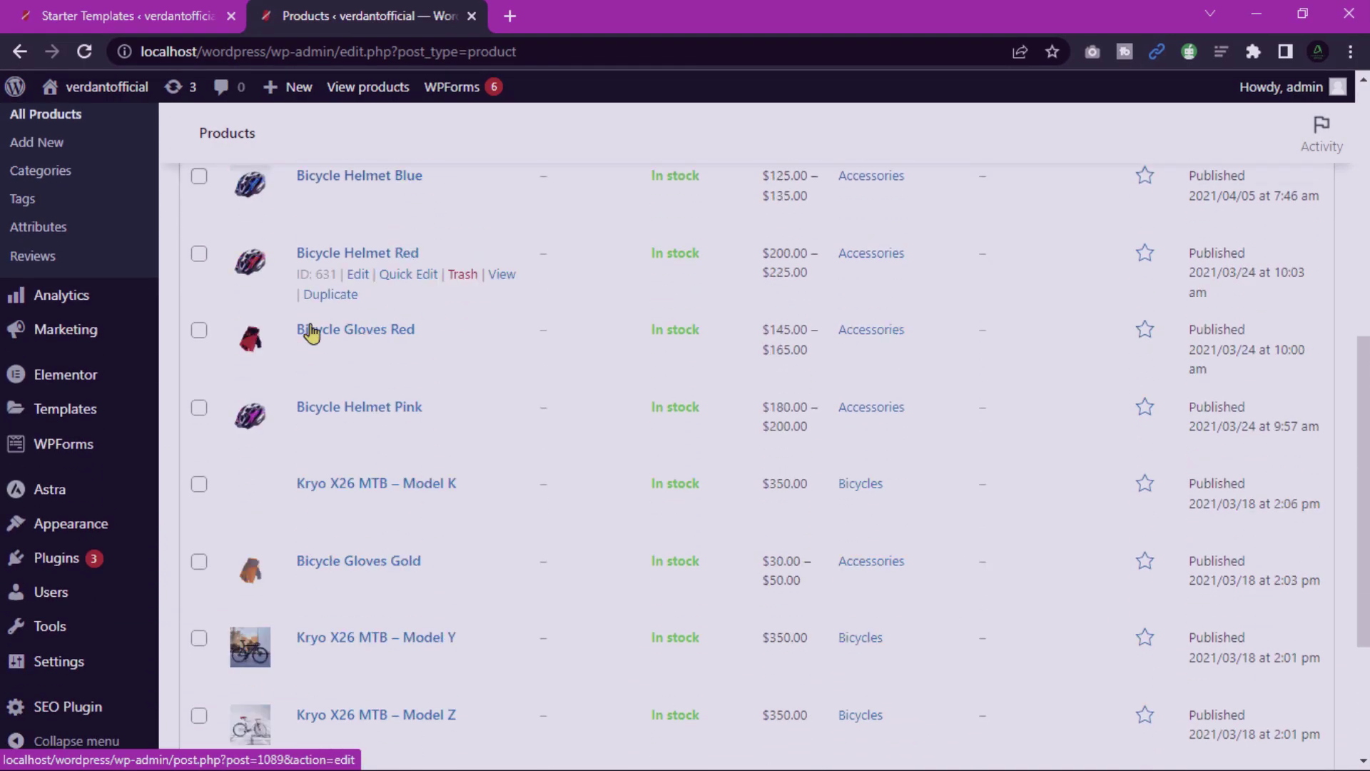
{"action": "scroll", "coordinate": [309, 331], "scroll_direction": "up", "scroll_amount": 9}
{"action": "left_click", "coordinate": [199, 351]}
{"action": "left_click", "coordinate": [199, 426]}
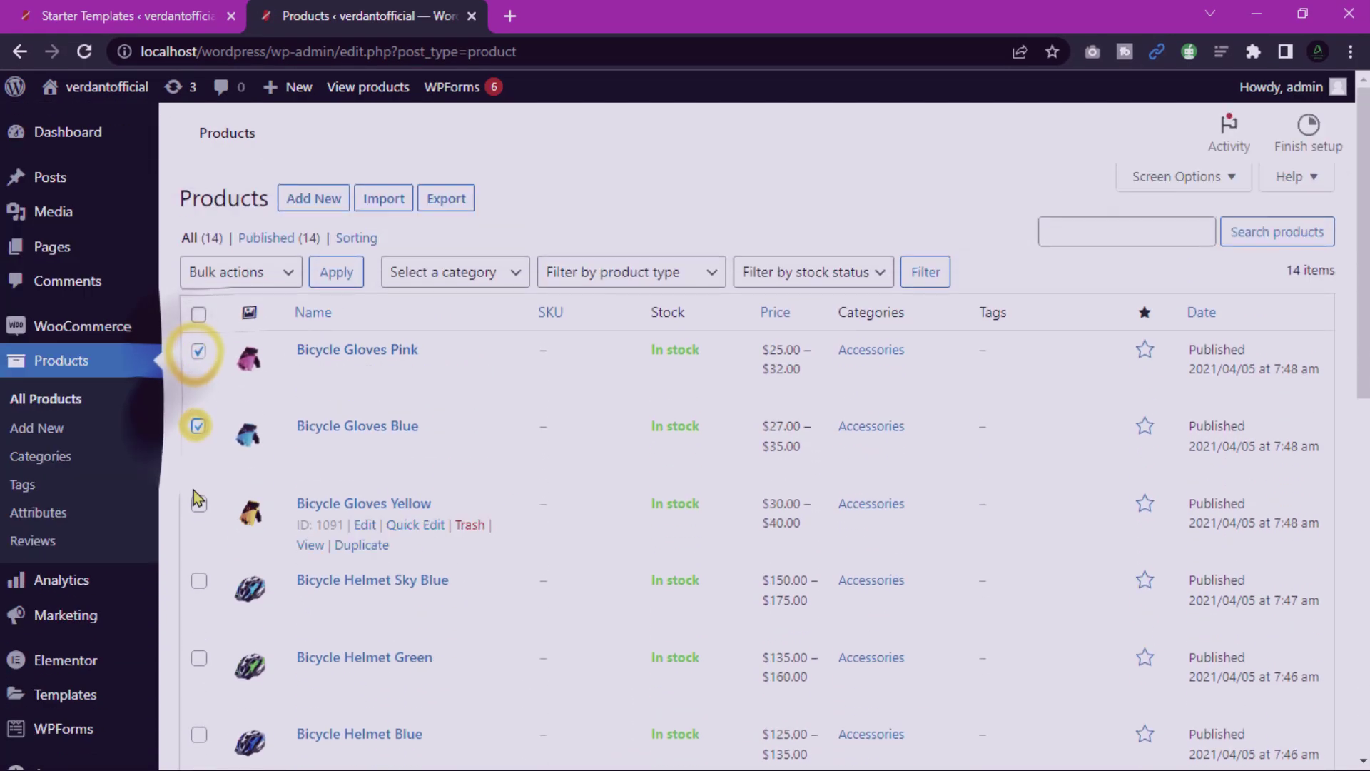
{"action": "left_click", "coordinate": [281, 274]}
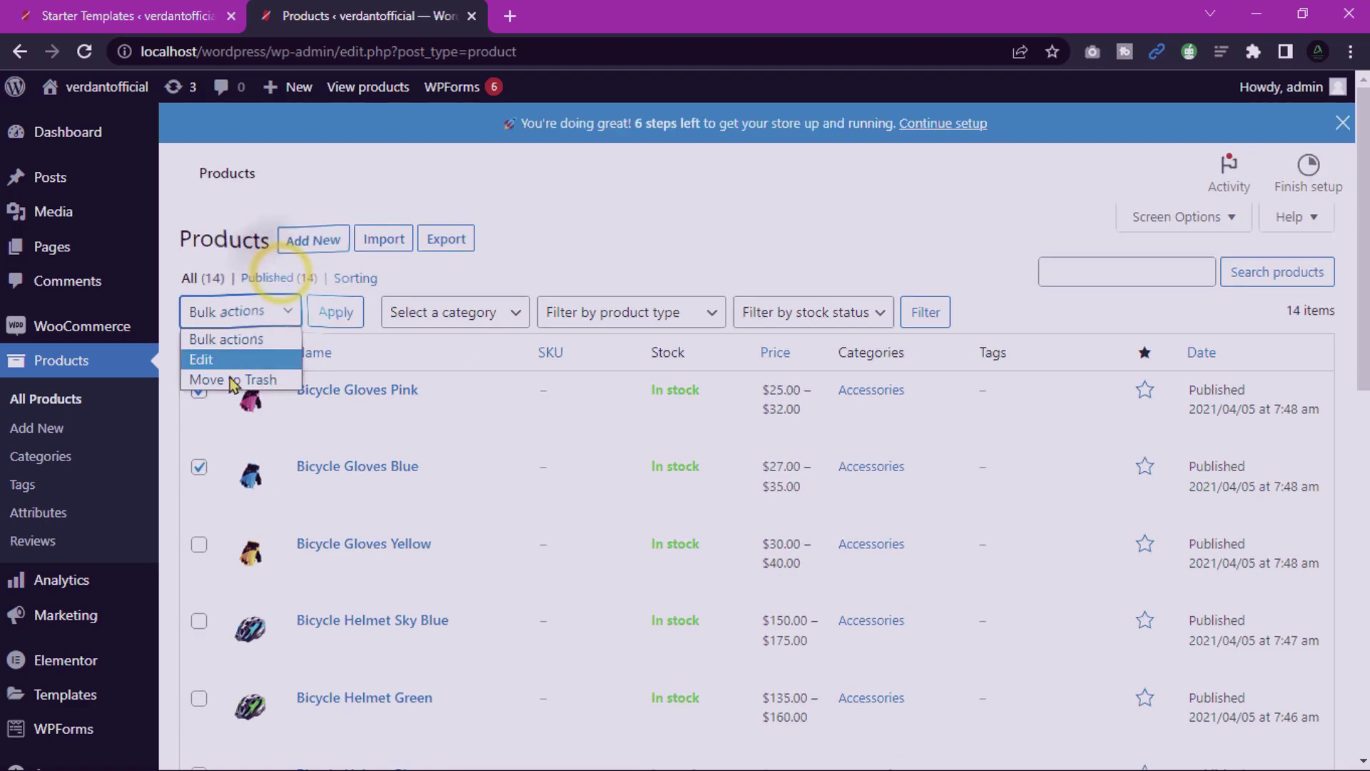
{"action": "left_click", "coordinate": [235, 380]}
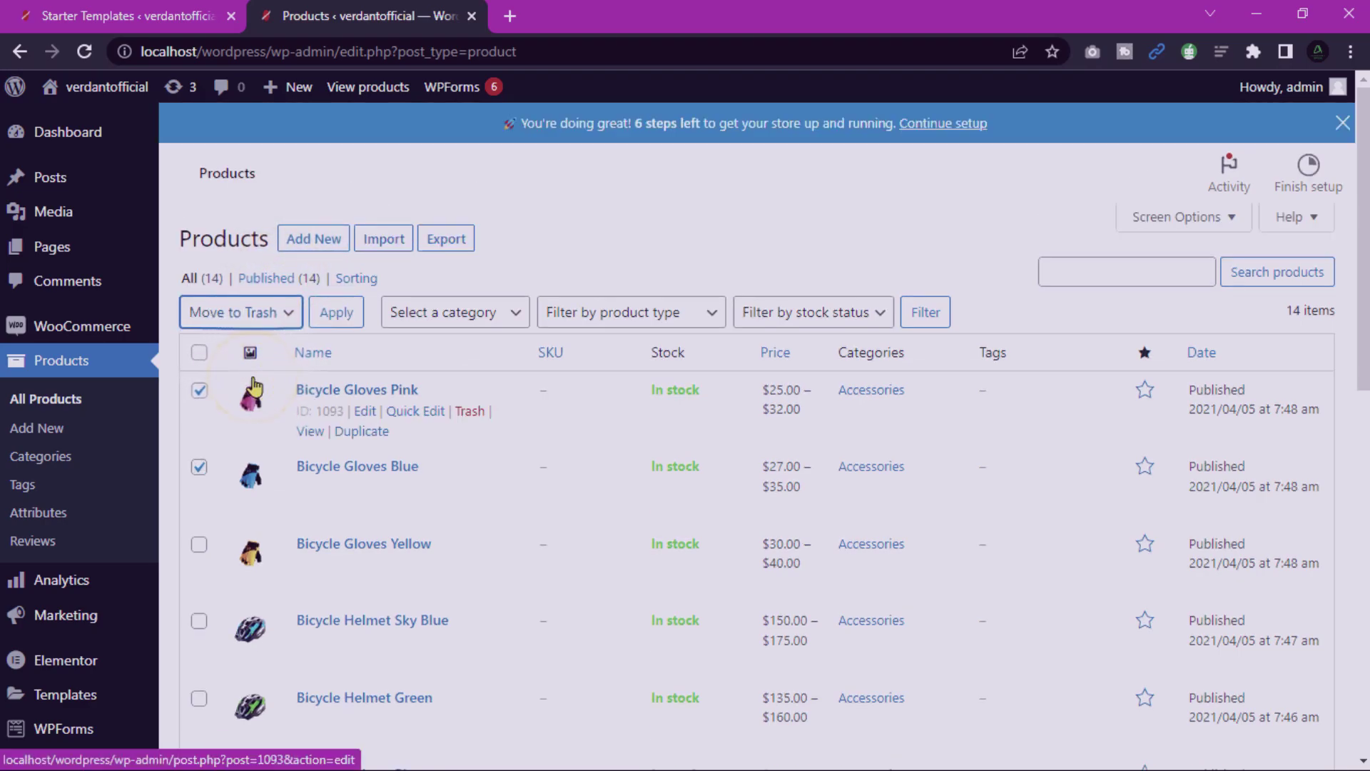
{"action": "left_click", "coordinate": [341, 320]}
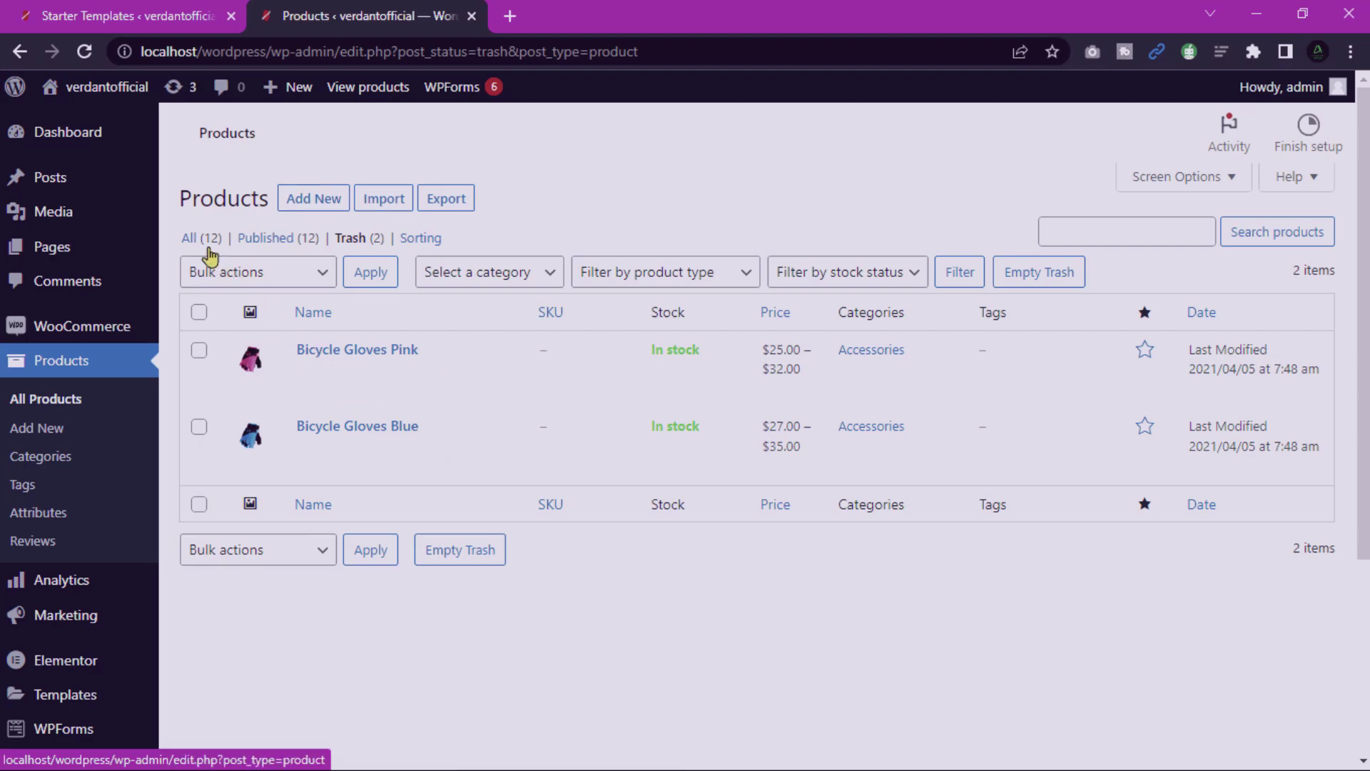
{"action": "left_click", "coordinate": [315, 241]}
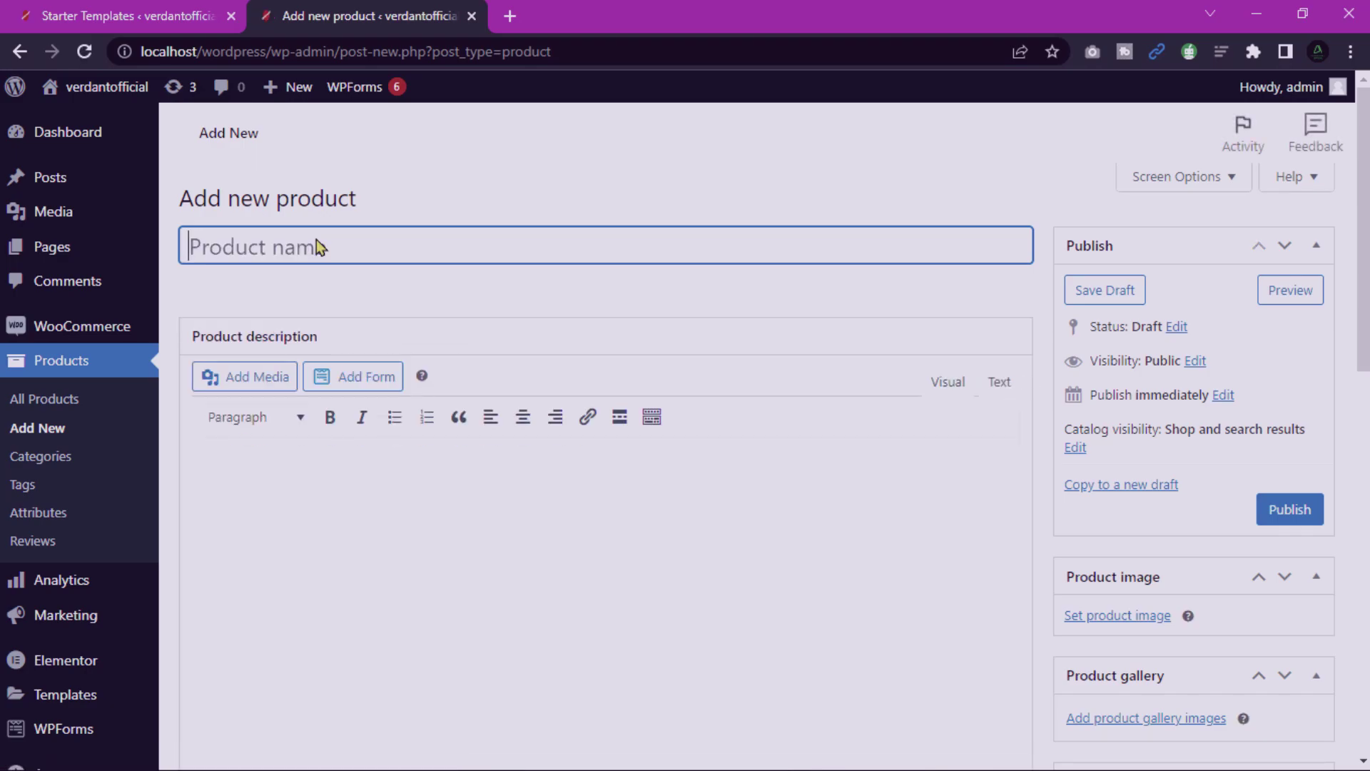
Look over the blank new-product form, then bring up the Product categories list.
{"action": "scroll", "coordinate": [316, 238], "scroll_direction": "down", "scroll_amount": 8}
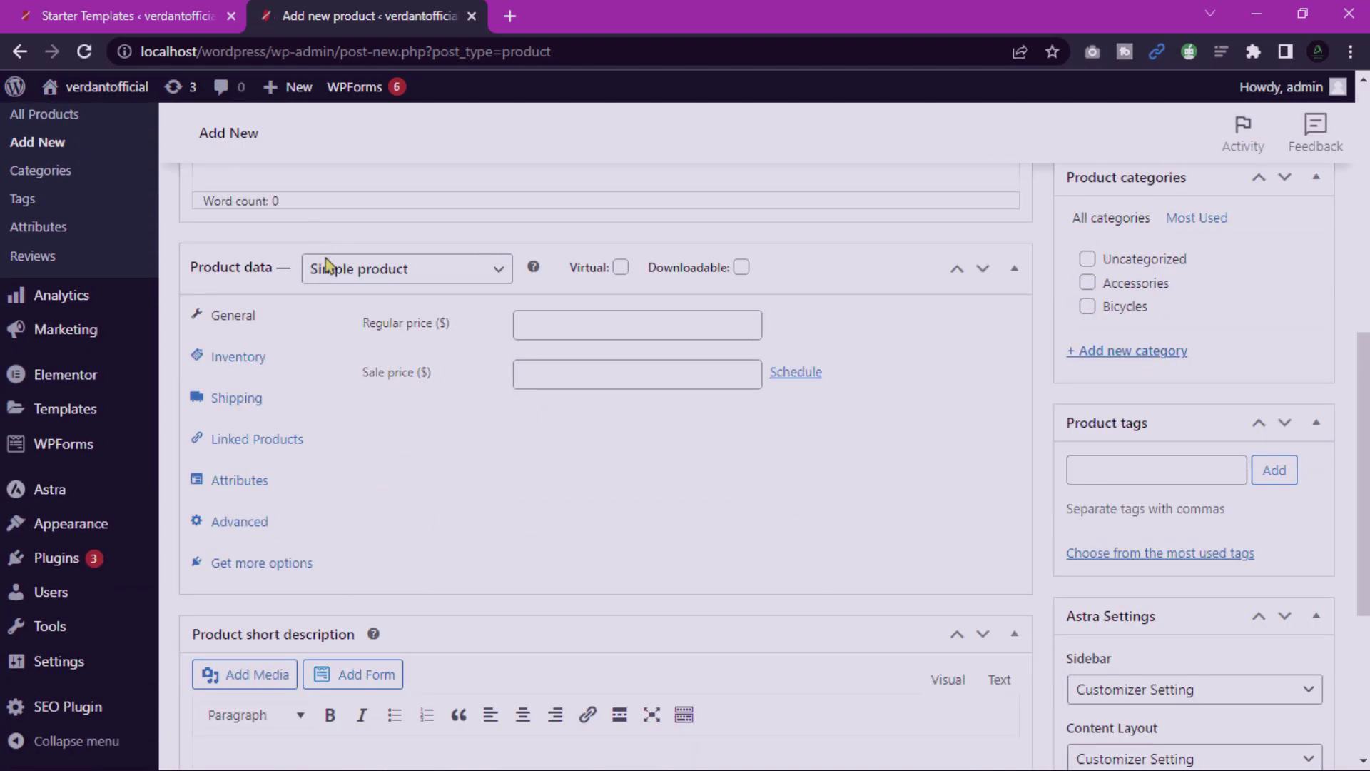
{"action": "scroll", "coordinate": [383, 371], "scroll_direction": "up", "scroll_amount": 8}
{"action": "left_click", "coordinate": [282, 254]}
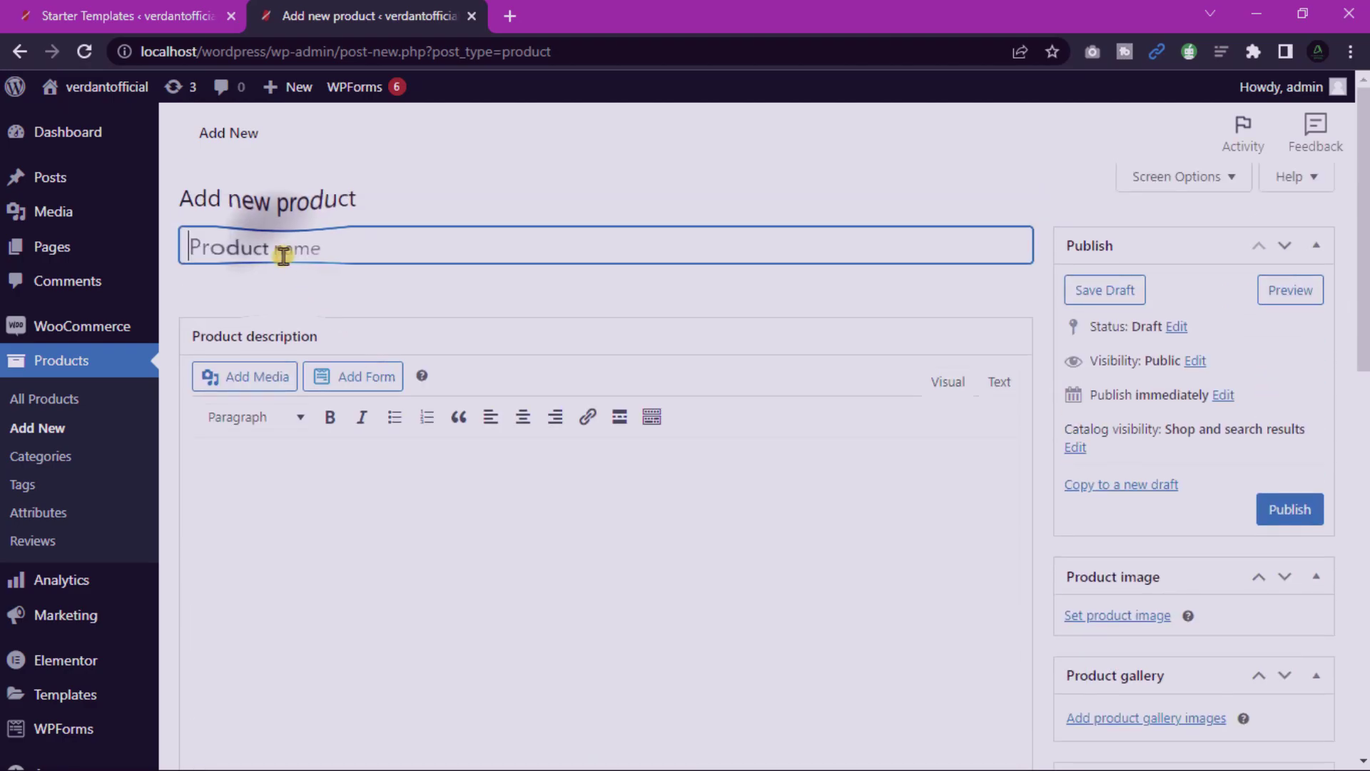
{"action": "scroll", "coordinate": [294, 335], "scroll_direction": "down", "scroll_amount": 8}
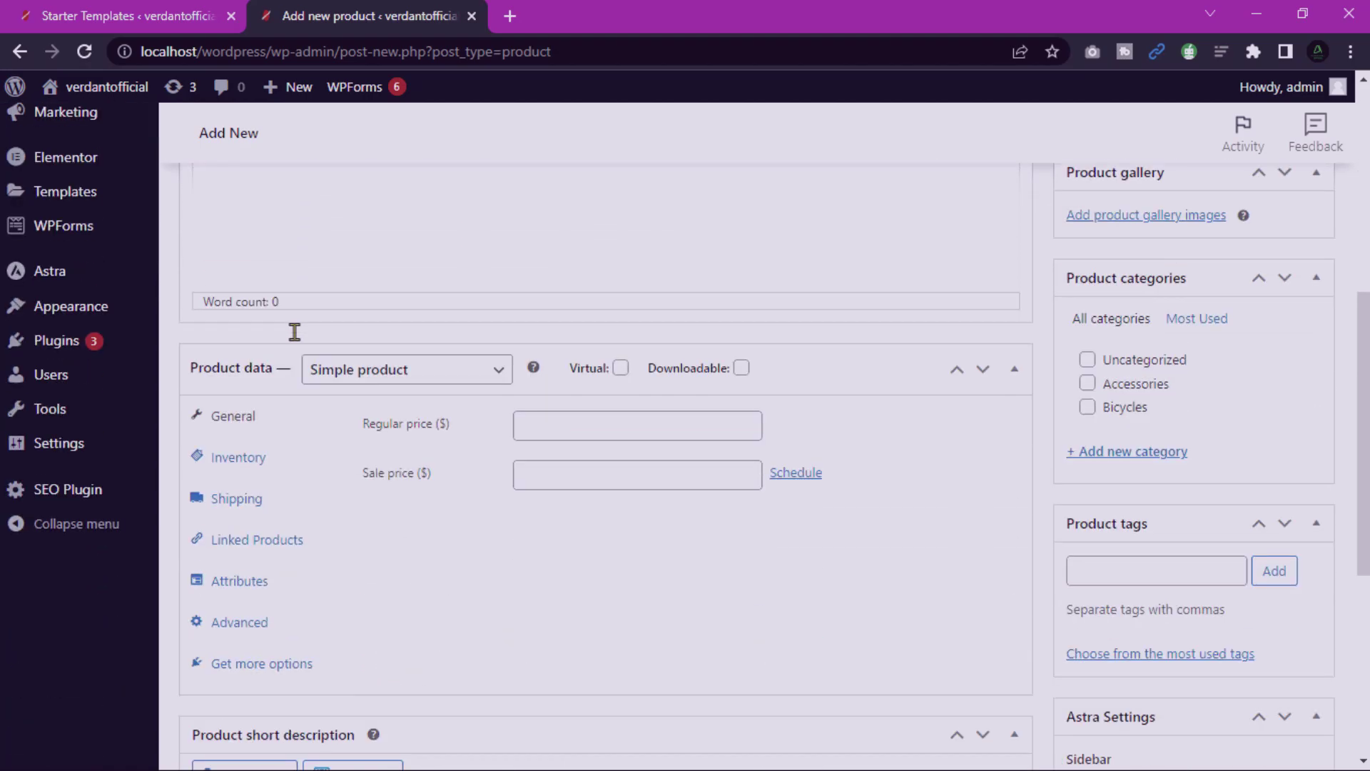
{"action": "scroll", "coordinate": [294, 342], "scroll_direction": "down", "scroll_amount": 3}
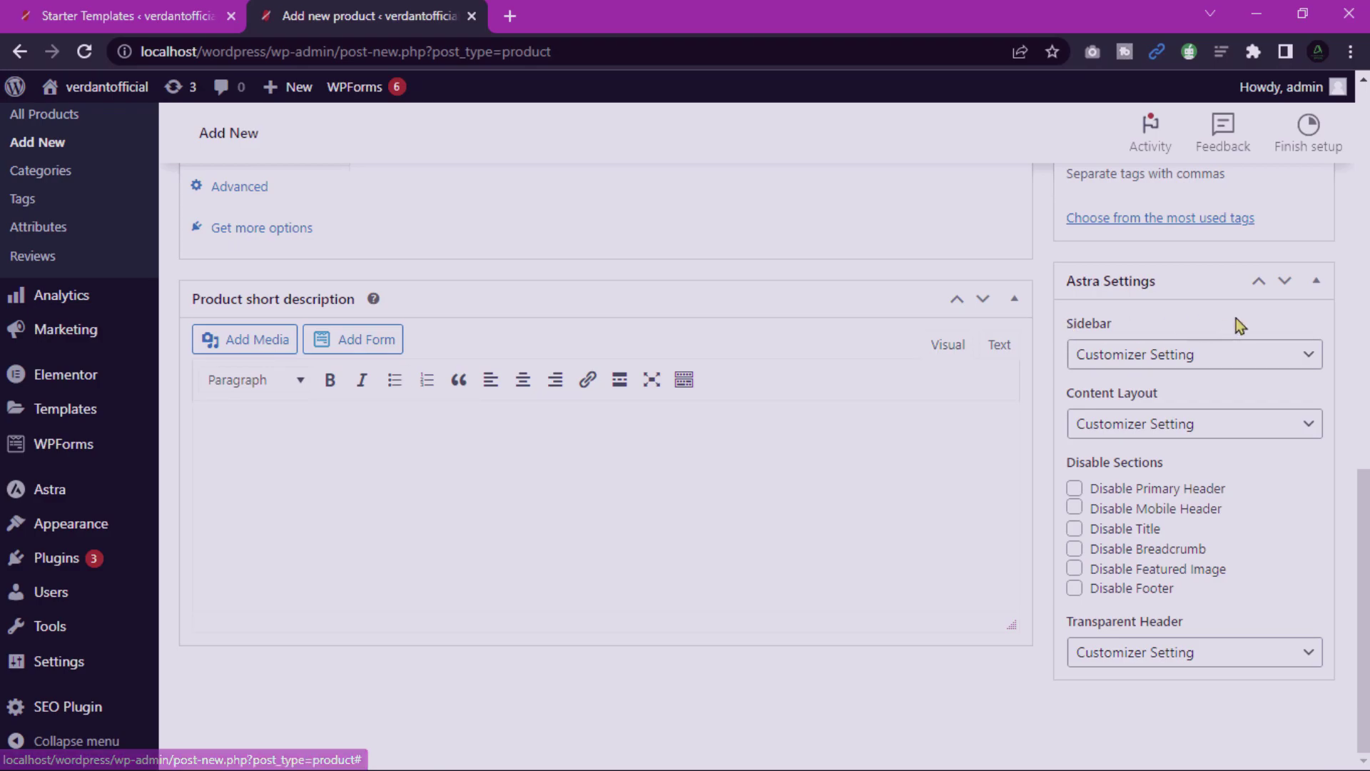
{"action": "scroll", "coordinate": [1239, 321], "scroll_direction": "up", "scroll_amount": 15}
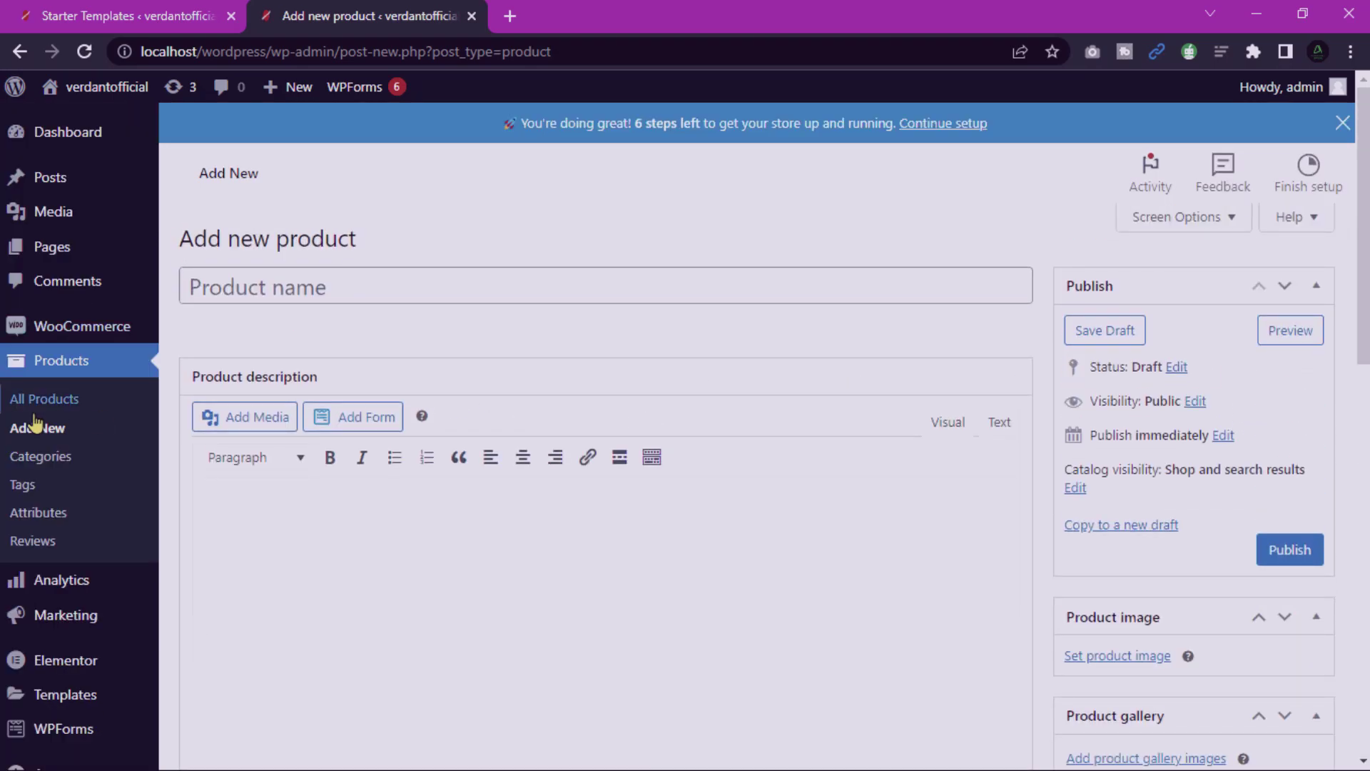
{"action": "left_click", "coordinate": [43, 459]}
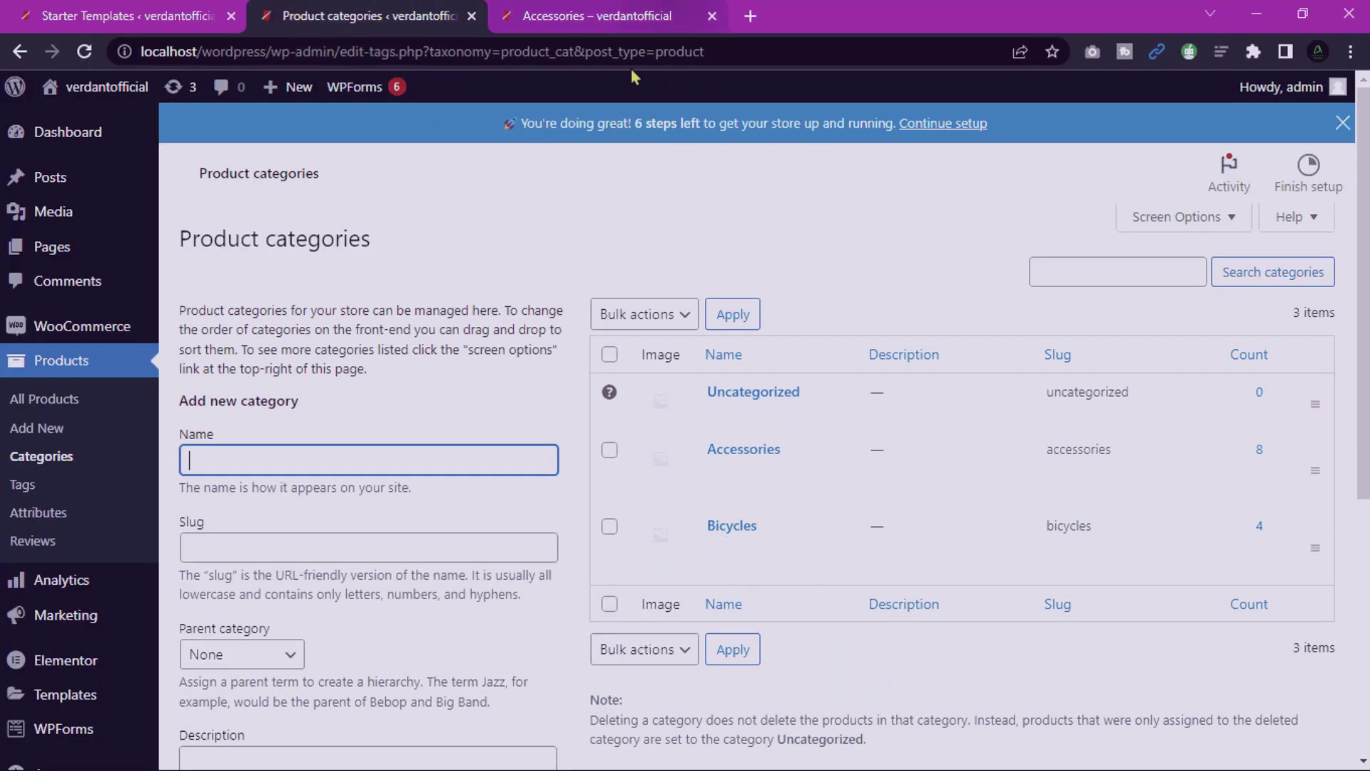
Browse the Accessories storefront, raise the minimum price filter, then reset it to $20–$350.
{"action": "left_click", "coordinate": [618, 13]}
{"action": "scroll", "coordinate": [272, 402], "scroll_direction": "down", "scroll_amount": 5}
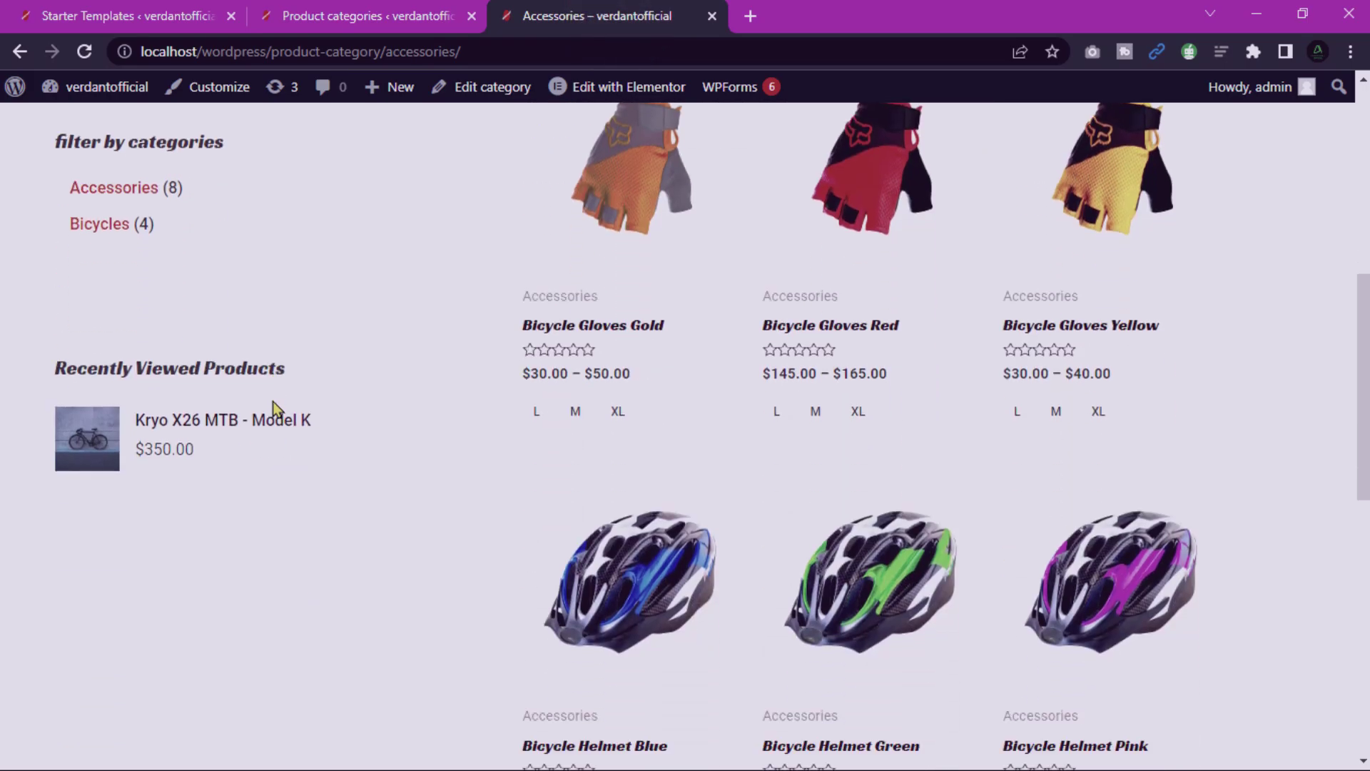
{"action": "left_click", "coordinate": [608, 10]}
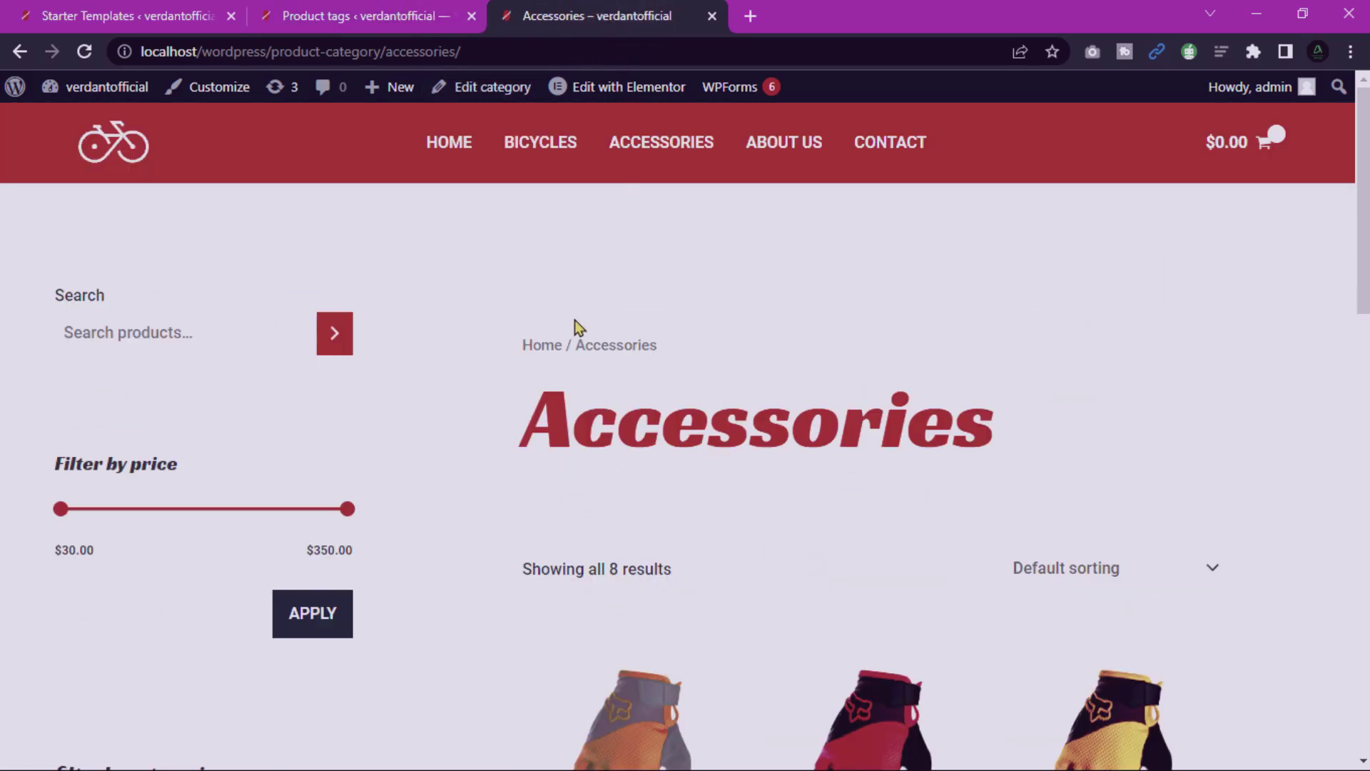
{"action": "scroll", "coordinate": [578, 327], "scroll_direction": "down", "scroll_amount": 10}
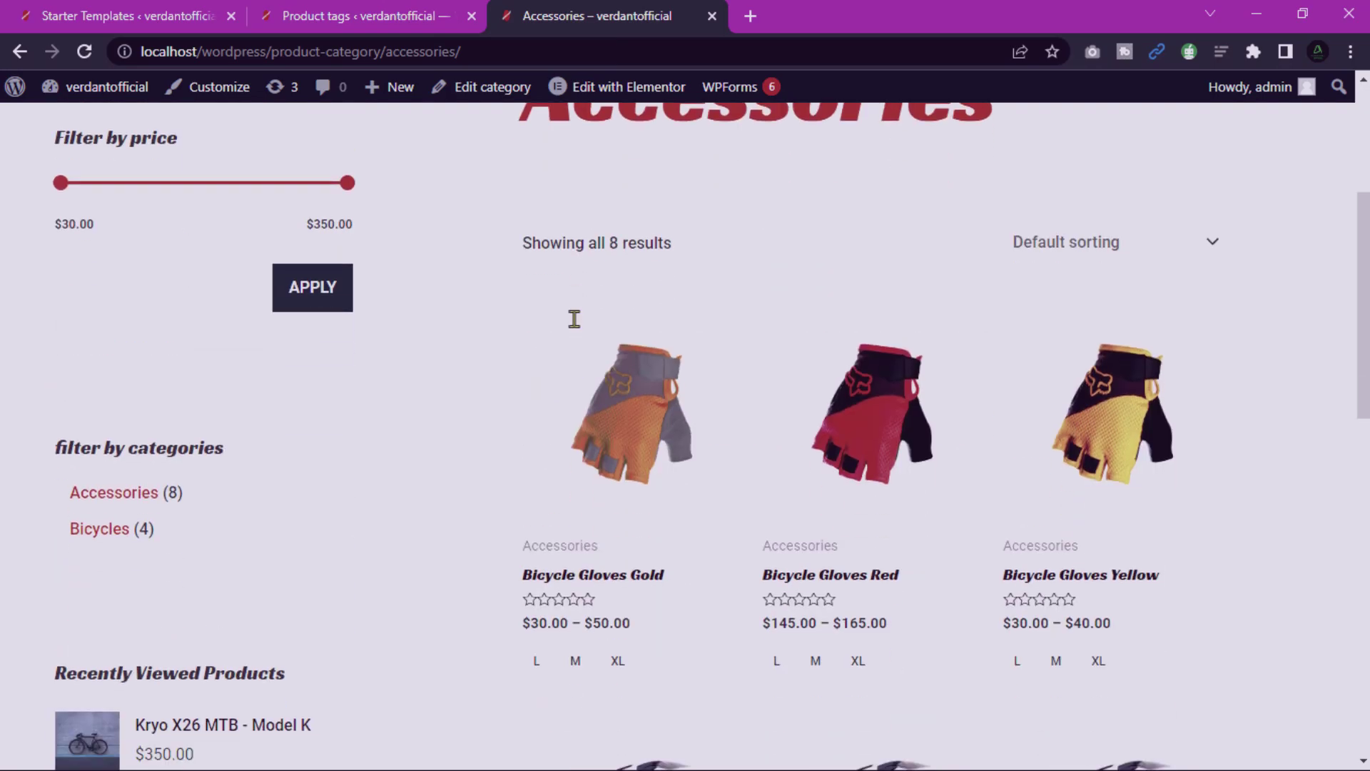
{"action": "scroll", "coordinate": [574, 319], "scroll_direction": "down", "scroll_amount": 8}
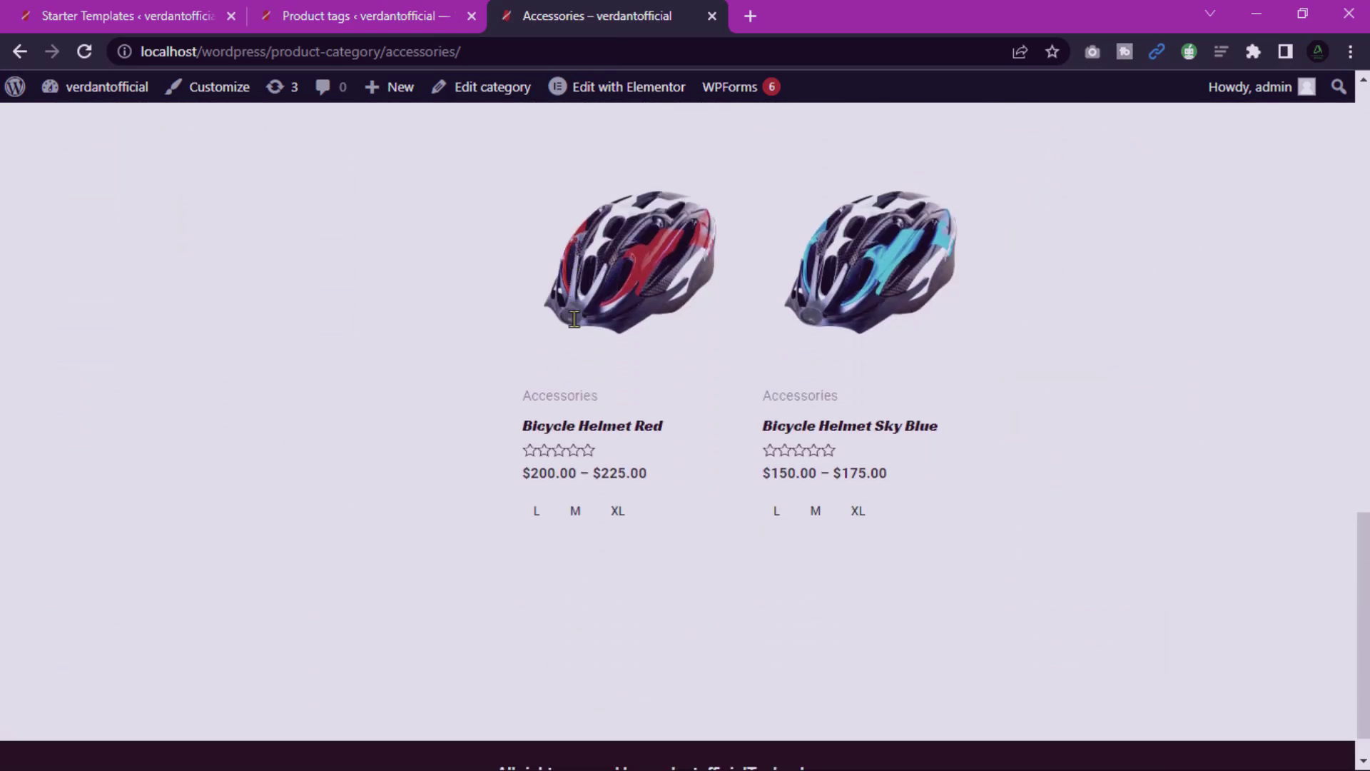
{"action": "scroll", "coordinate": [574, 319], "scroll_direction": "up", "scroll_amount": 18}
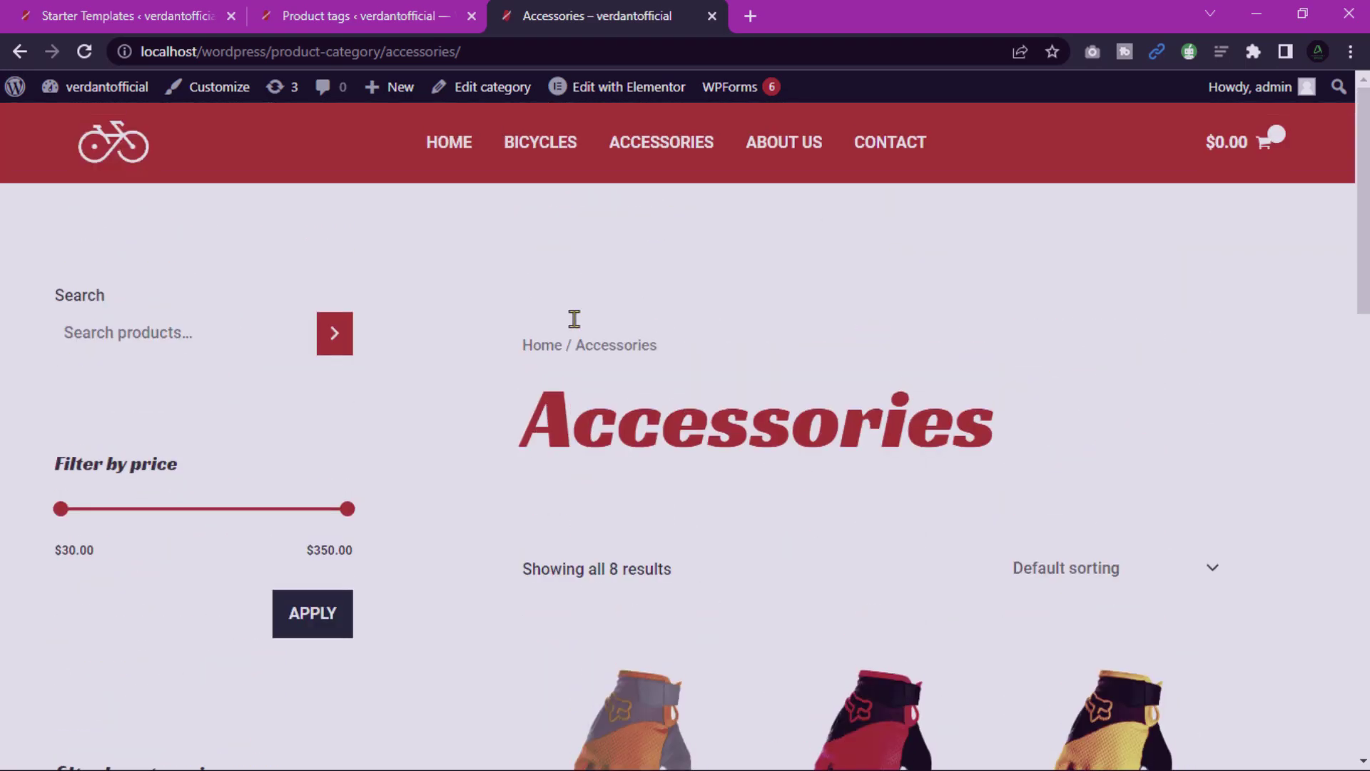
{"action": "left_click_drag", "start_coordinate": [218, 510], "coordinate": [226, 518]}
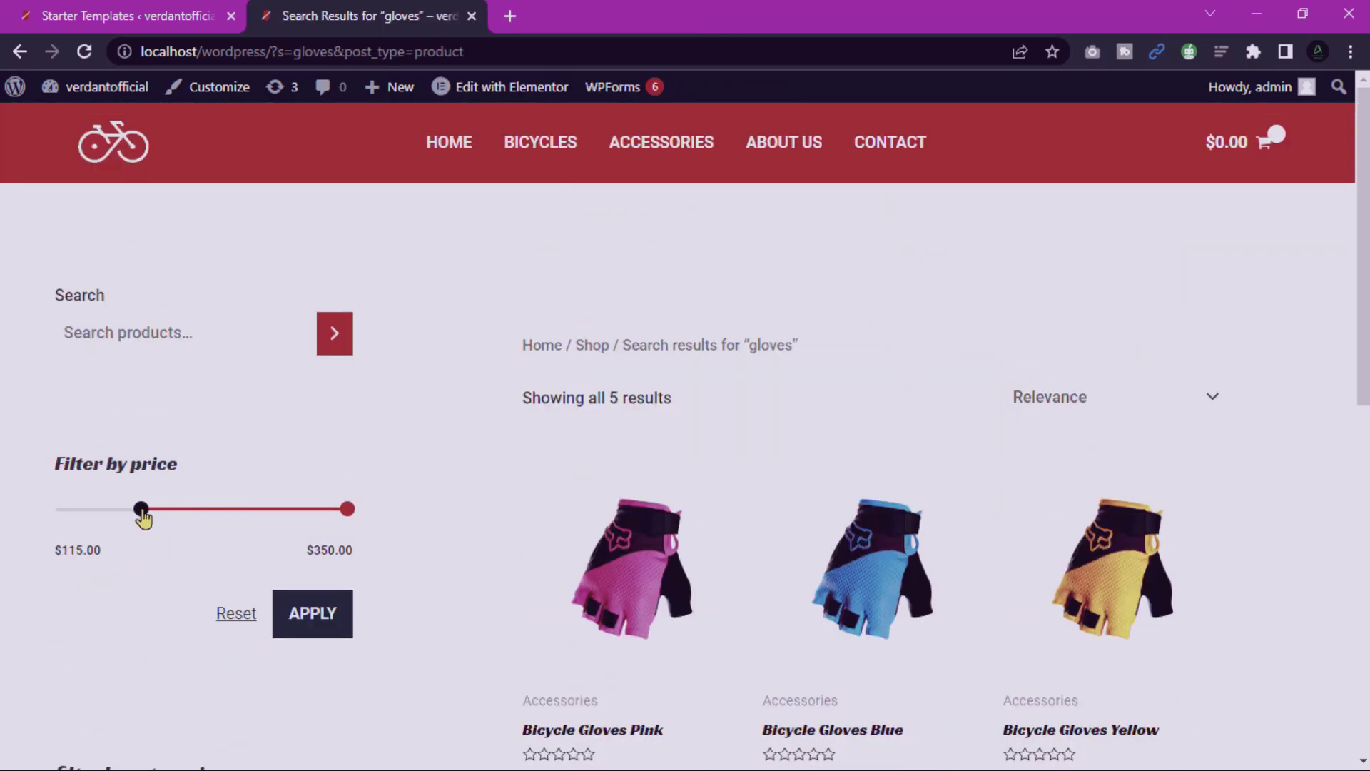
{"action": "left_click", "coordinate": [234, 615]}
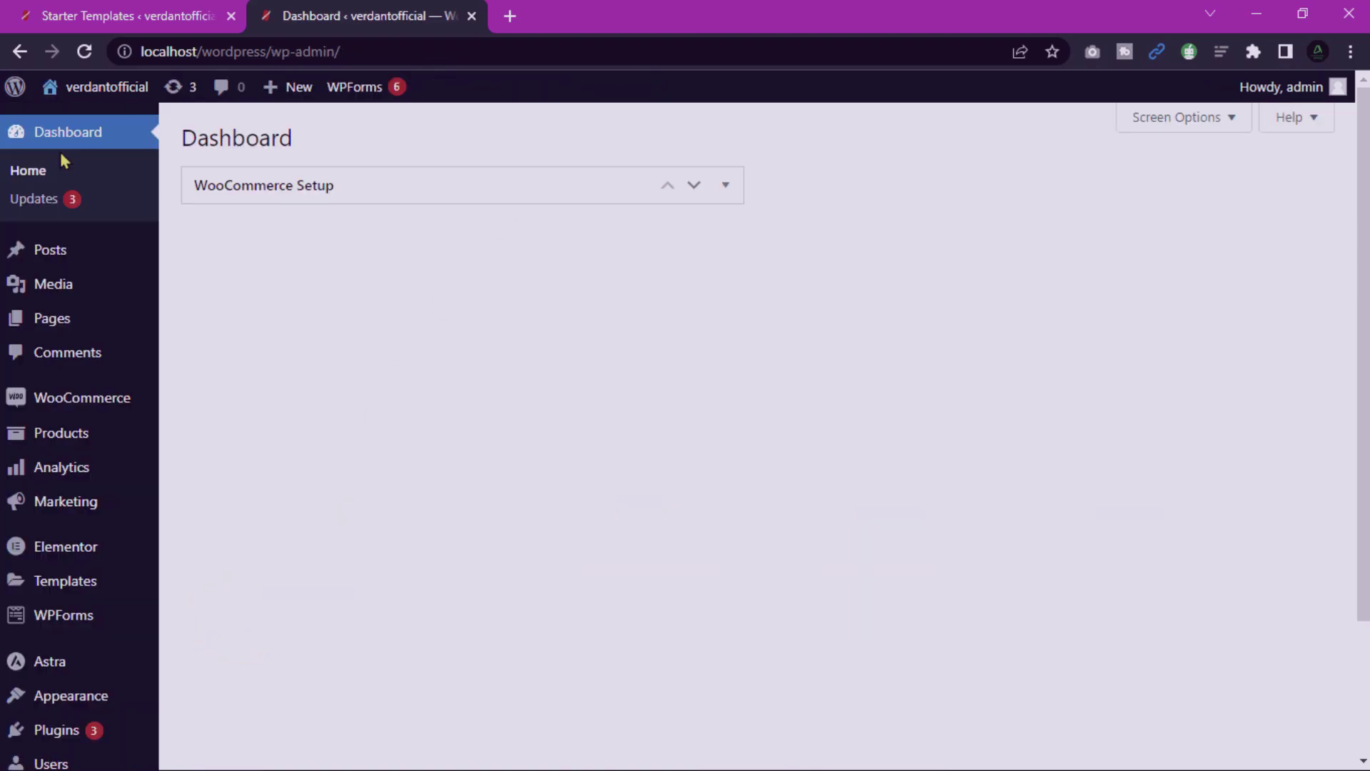
Show All Pages in the admin and scroll through the 12 site pages.
{"action": "left_click", "coordinate": [62, 318]}
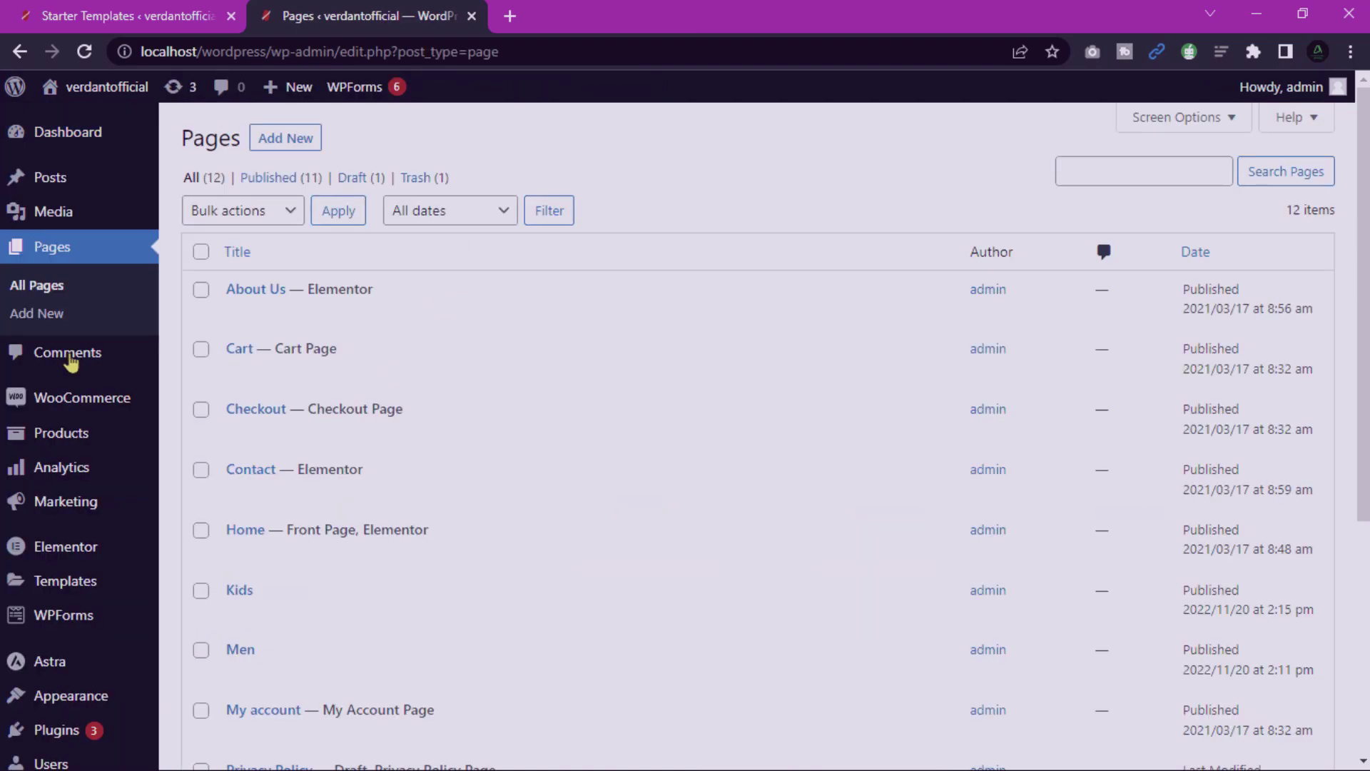
{"action": "scroll", "coordinate": [284, 334], "scroll_direction": "down", "scroll_amount": 5}
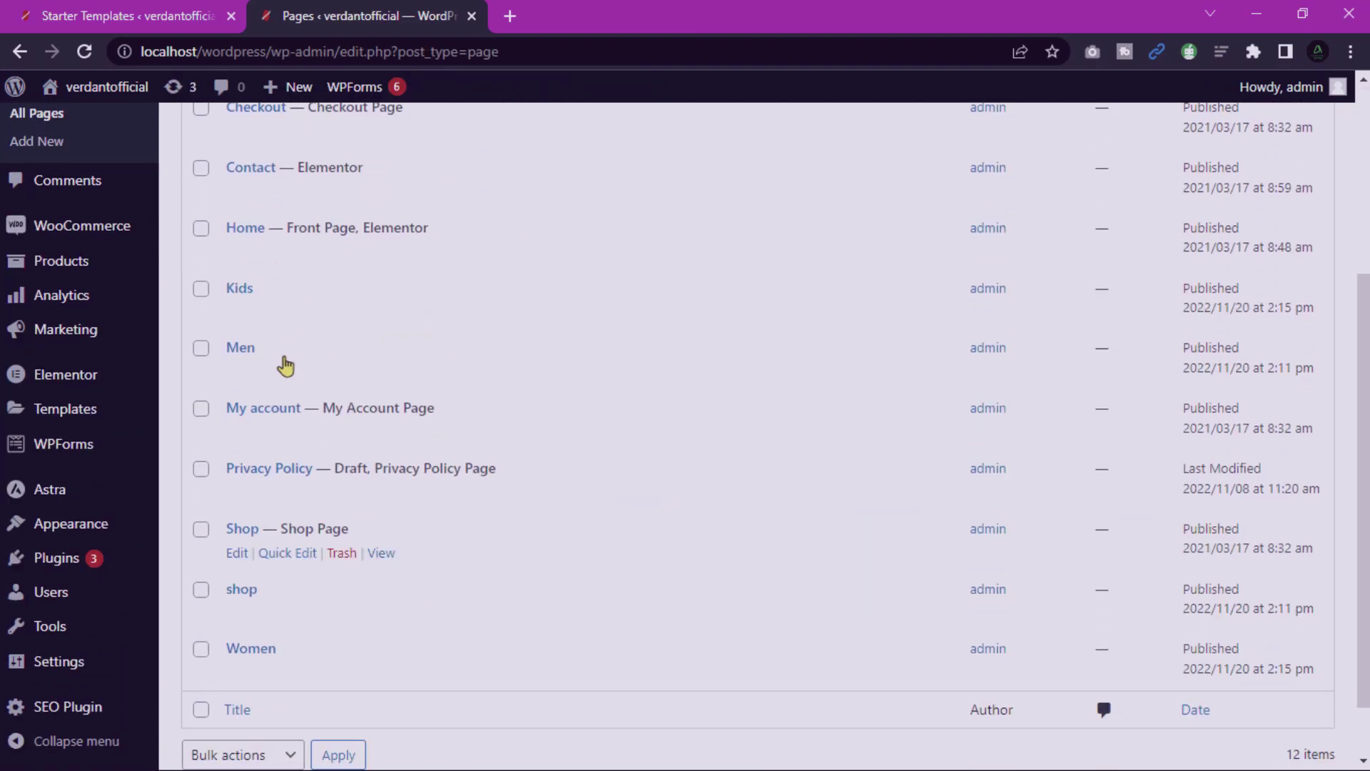
{"action": "scroll", "coordinate": [325, 607], "scroll_direction": "down", "scroll_amount": 1}
{"action": "scroll", "coordinate": [325, 603], "scroll_direction": "up", "scroll_amount": 6}
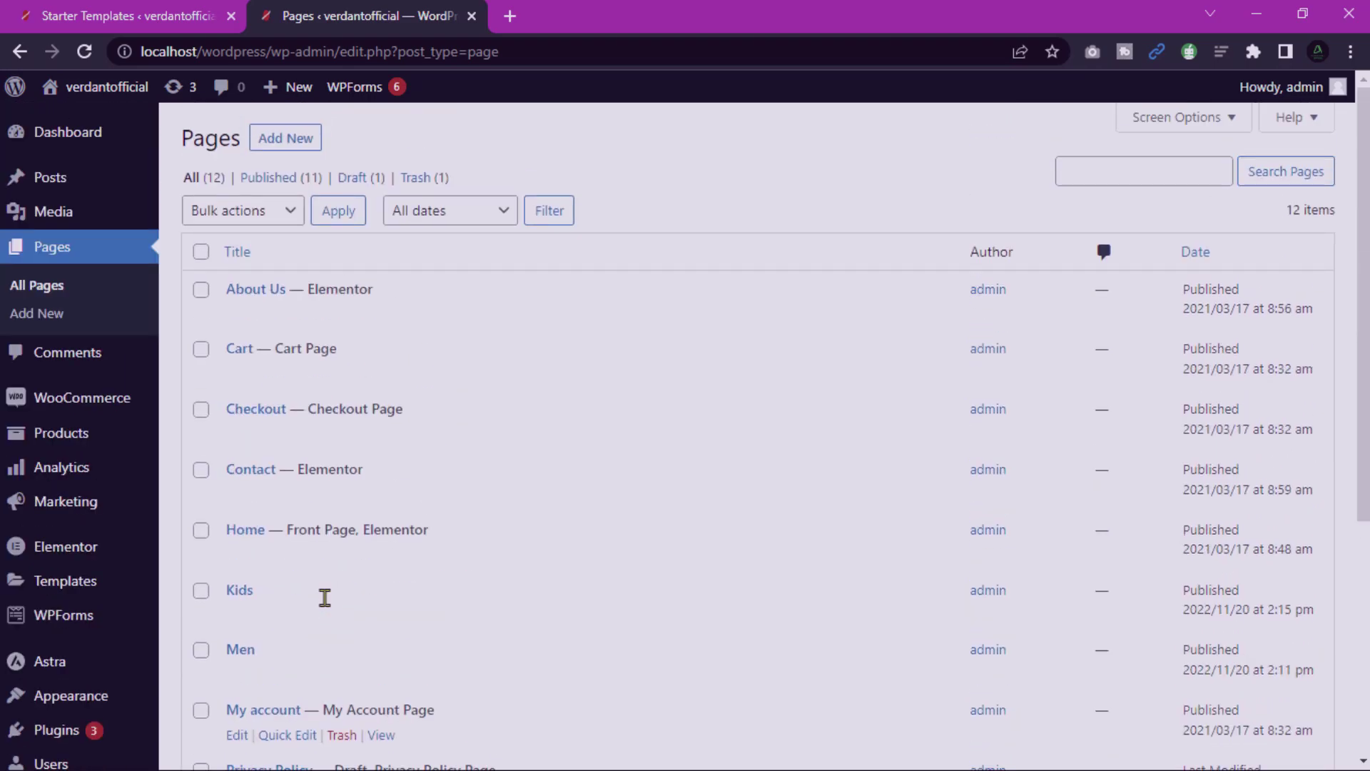